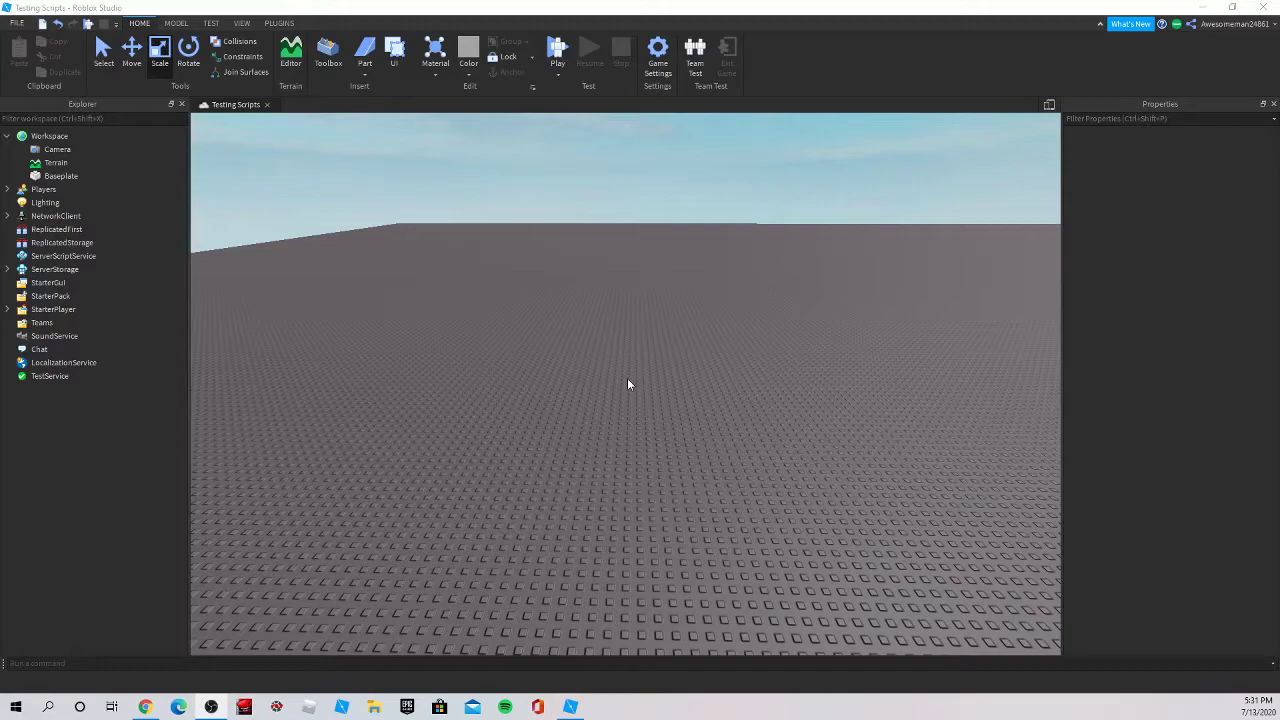
Step: Insert a block part on the baseplate and shrink its footprint to about 0.9 × 0.86 studs
right_drag(628, 384, 629, 382)
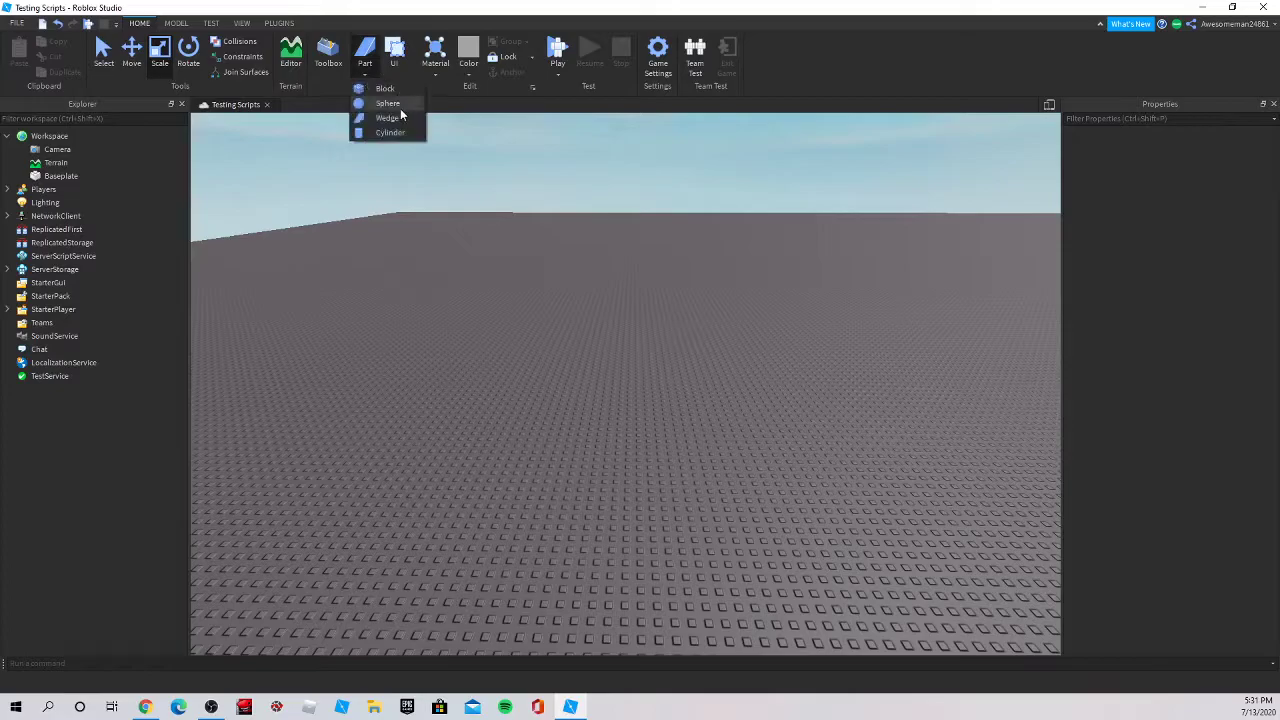
click(385, 89)
scroll(694, 393, up, 6)
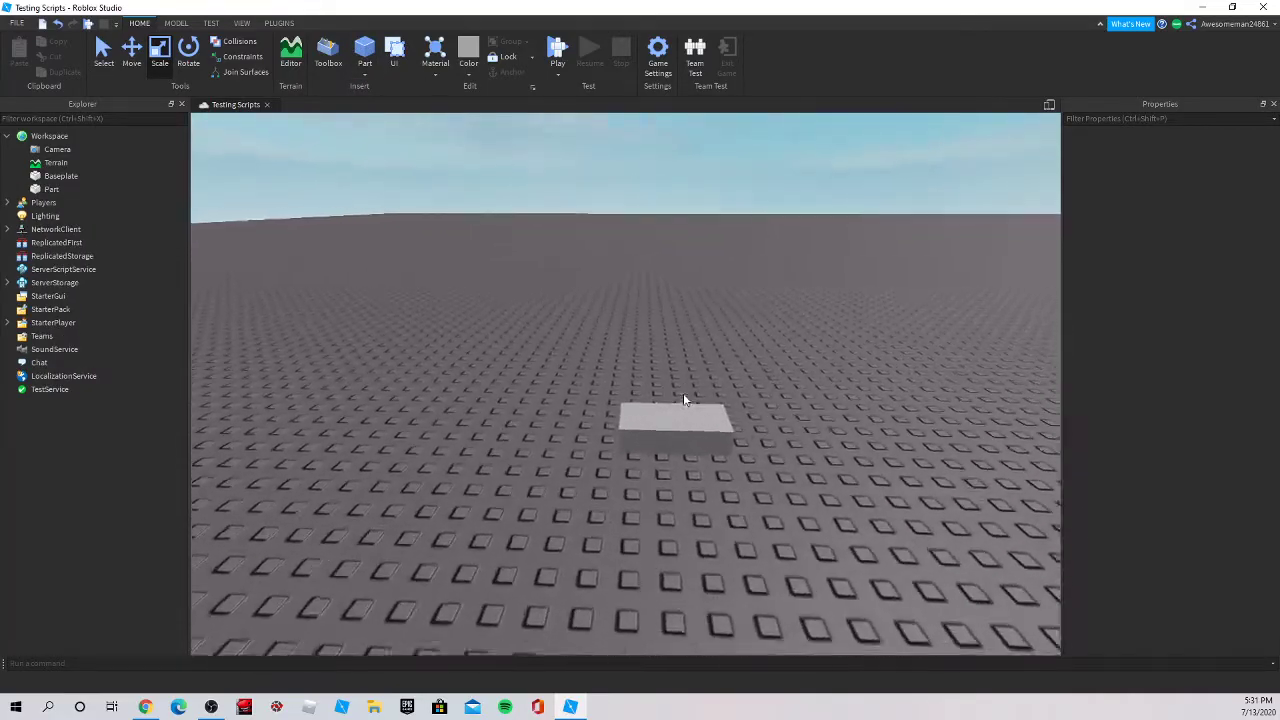
drag(790, 445, 690, 443)
drag(625, 488, 629, 464)
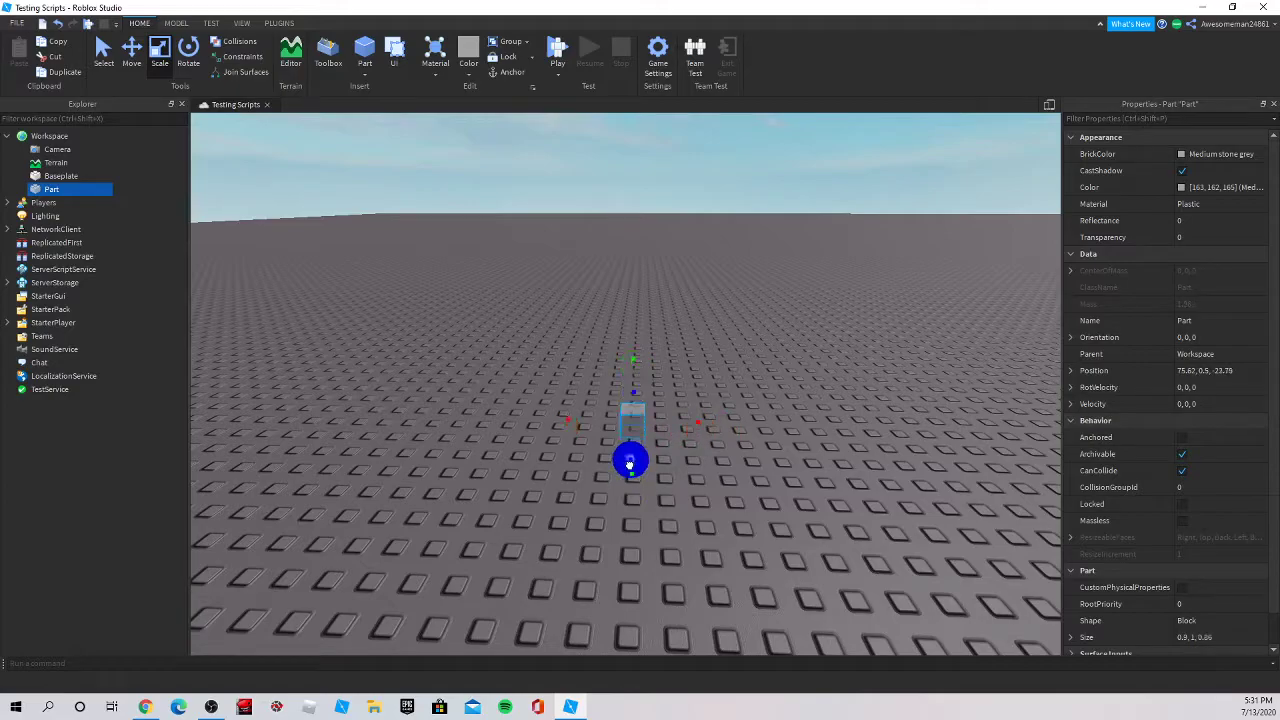
Step: Stretch the block upward into a tall post about 3.68 studs high
key(a)
right_drag(634, 470, 634, 470)
scroll(634, 470, down, 2)
drag(683, 425, 657, 337)
key(d)
right_drag(657, 337, 657, 337)
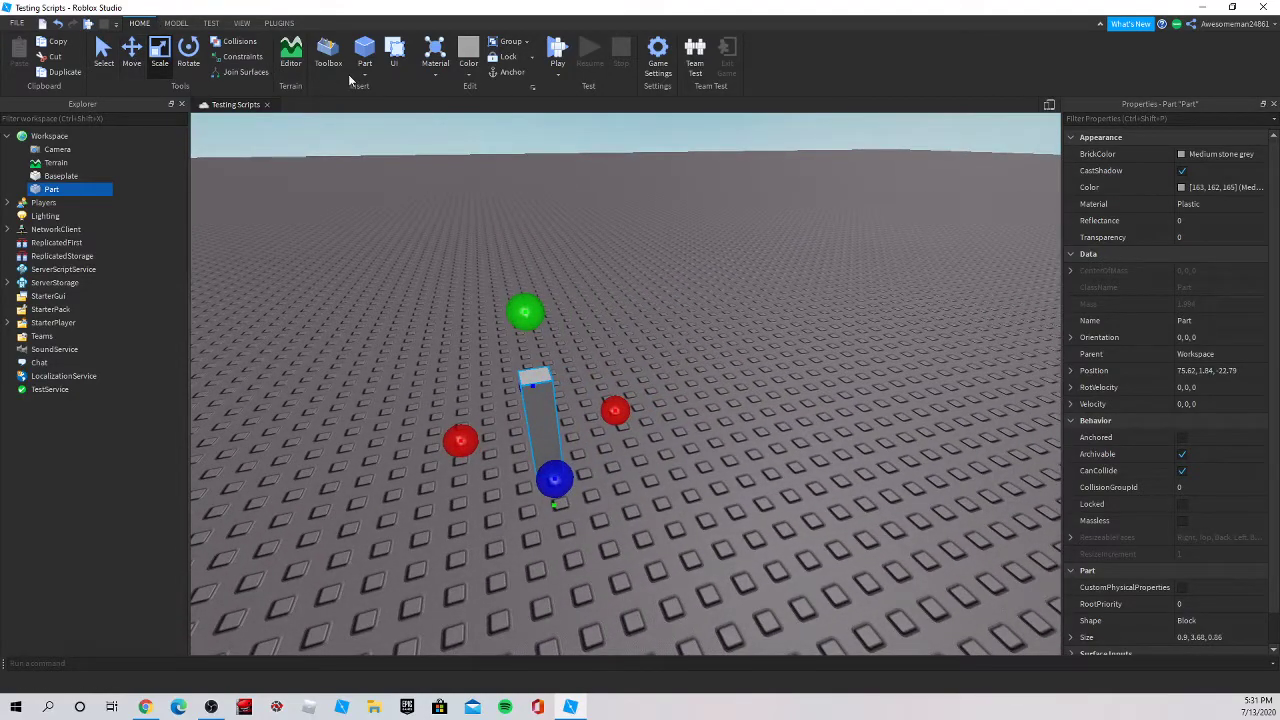
Step: Insert a wedge part, bring it near the post and rotate it to 89 degrees about the vertical axis
click(387, 118)
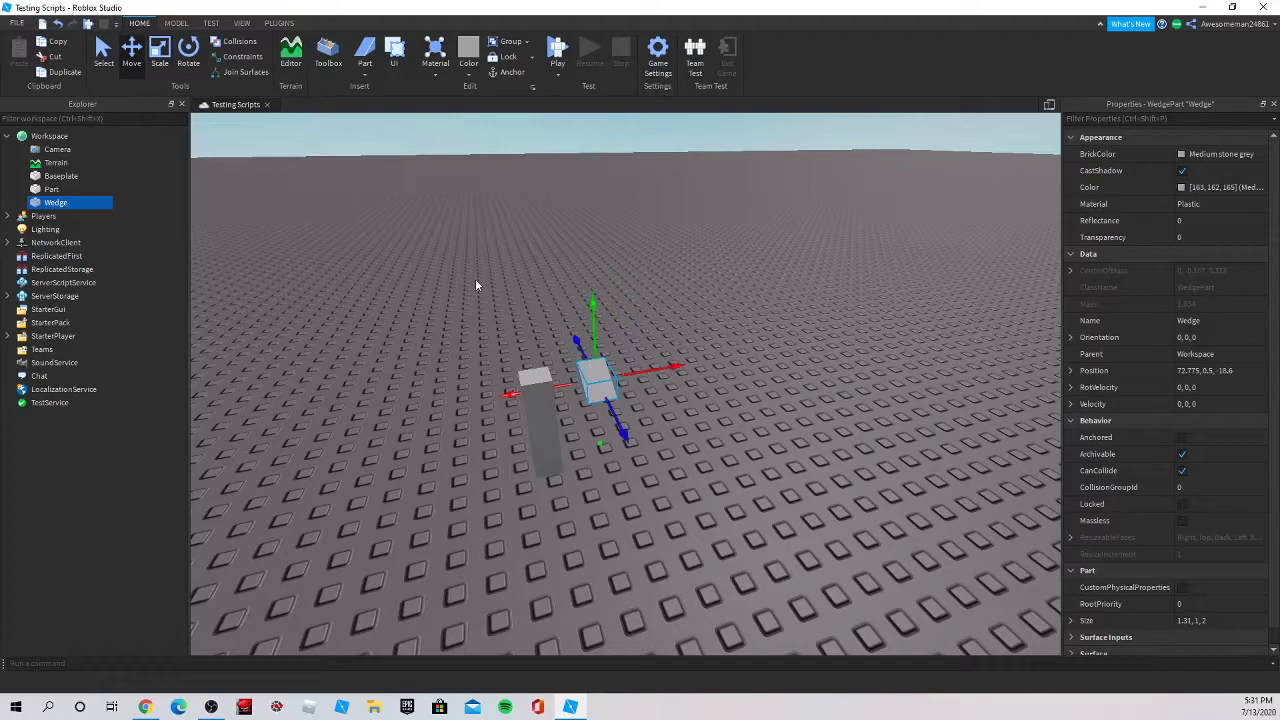
drag(608, 412, 707, 515)
click(185, 52)
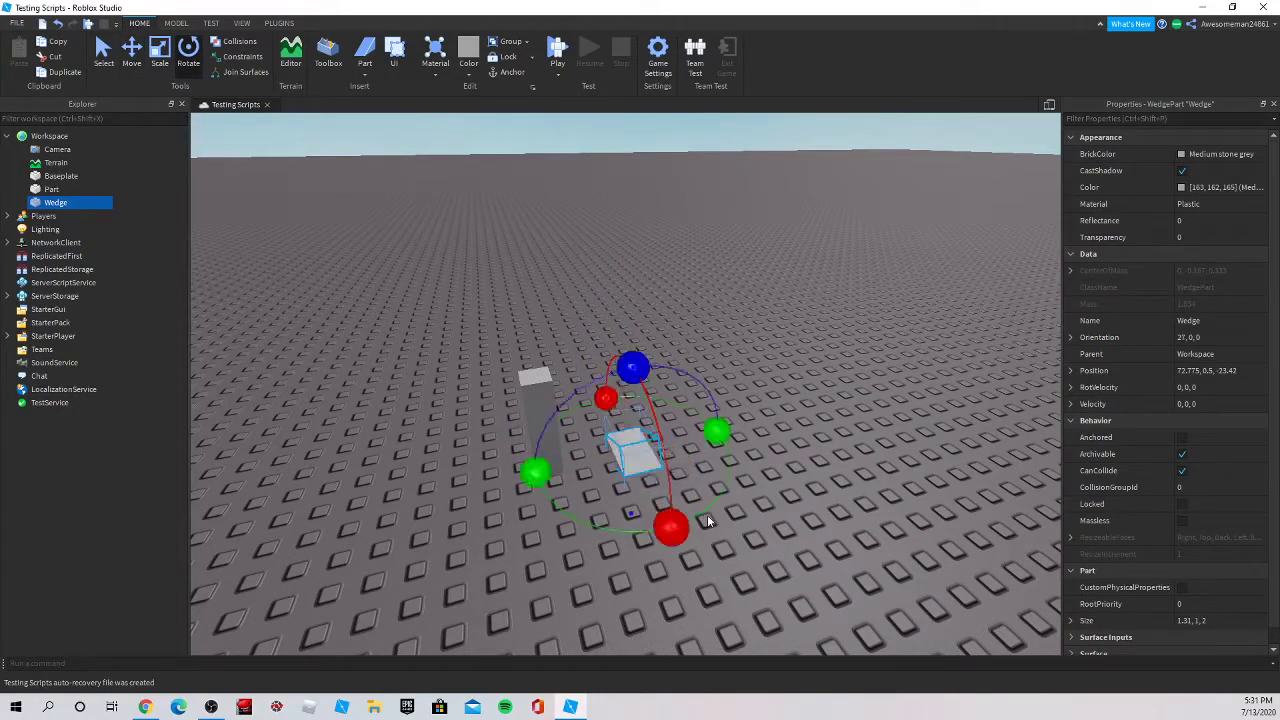
drag(528, 471, 650, 502)
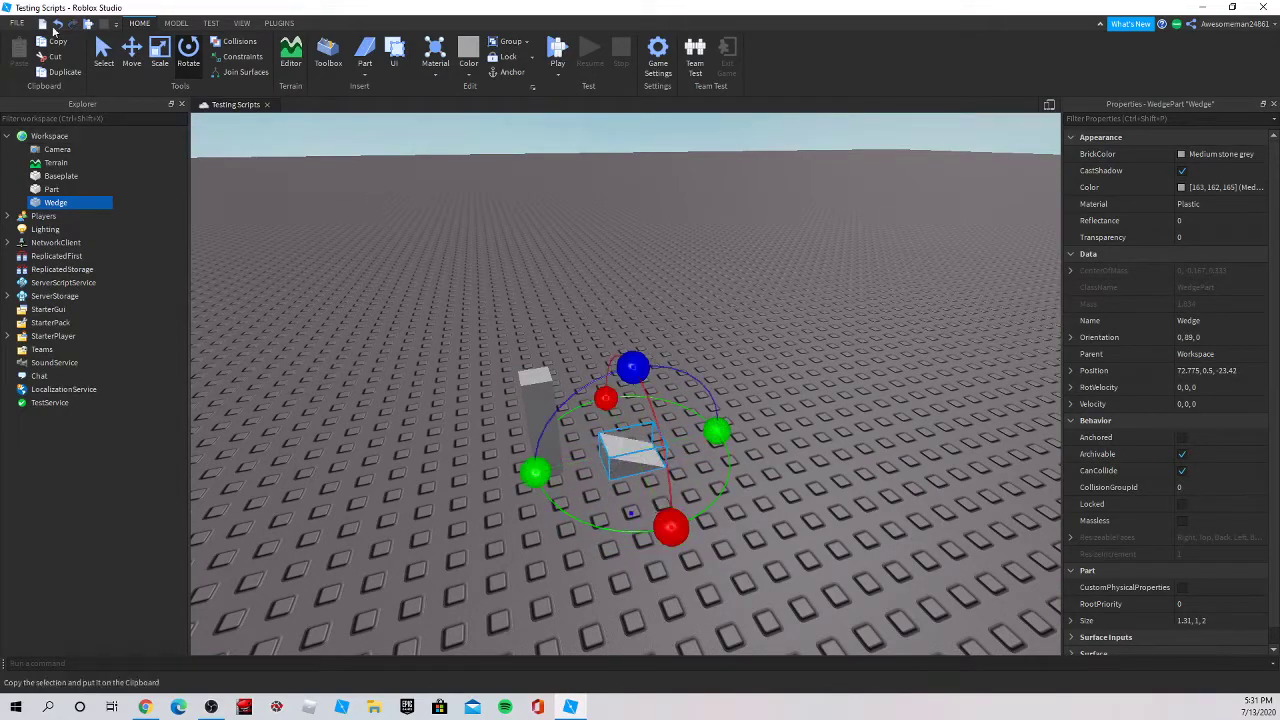
Step: Move the wedge against the side of the post, to about 74.165, 0.5, -22.87
click(115, 47)
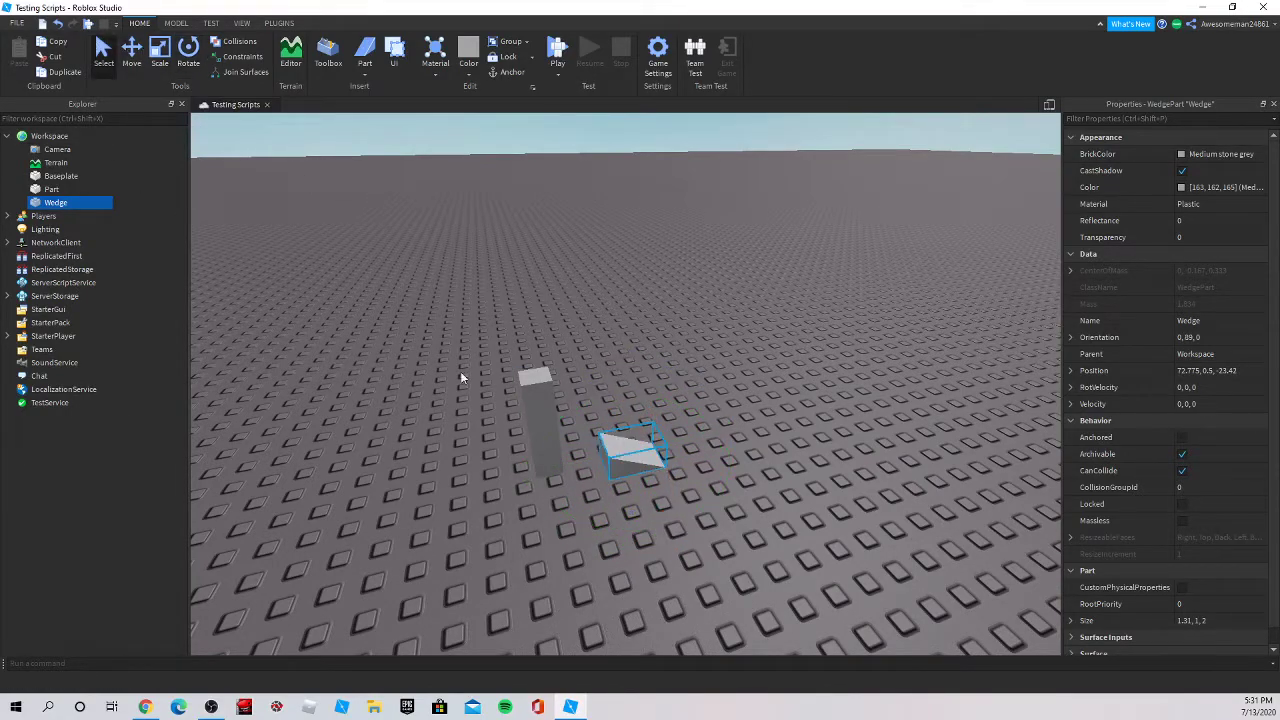
drag(706, 429, 680, 441)
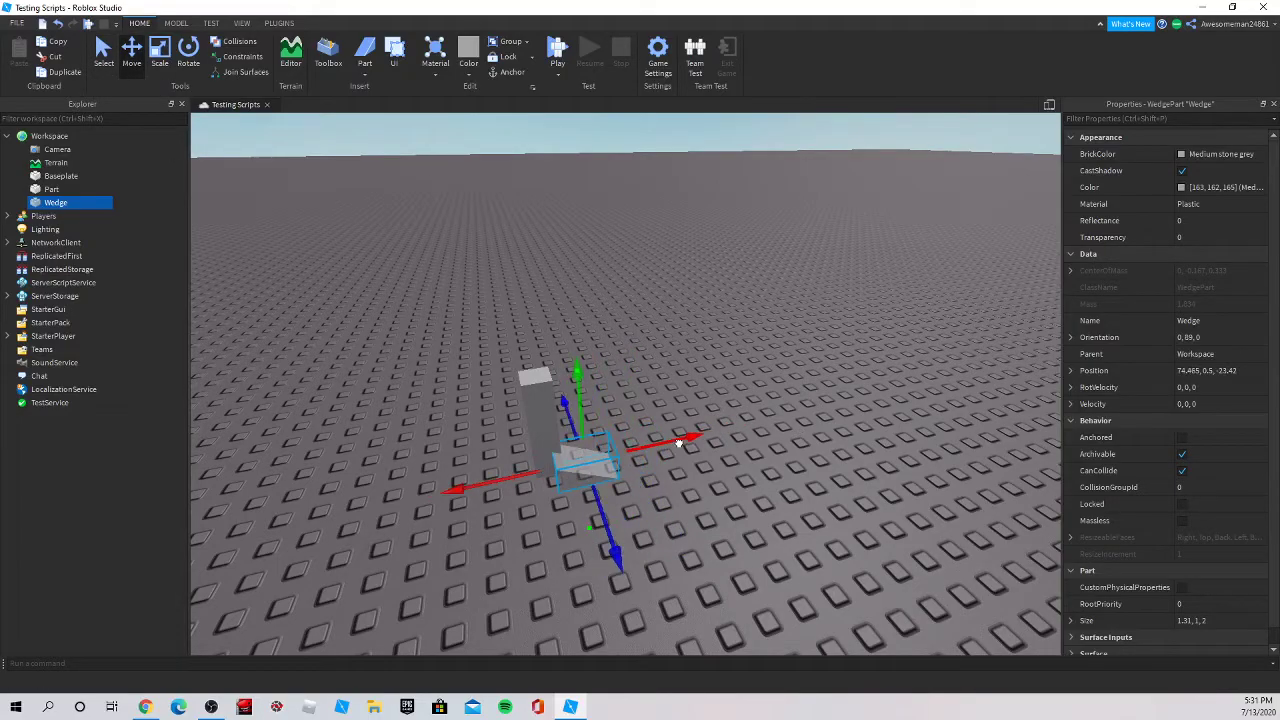
key(d)
right_drag(680, 441, 678, 446)
scroll(585, 438, up, 2)
drag(507, 427, 535, 428)
right_drag(535, 428, 537, 430)
key(a)
key(w)
key(d)
mouse_move(698, 493)
mouse_down()
mouse_move(740, 510)
mouse_move(709, 500)
mouse_move(718, 505)
mouse_up()
right_drag(718, 505, 511, 410)
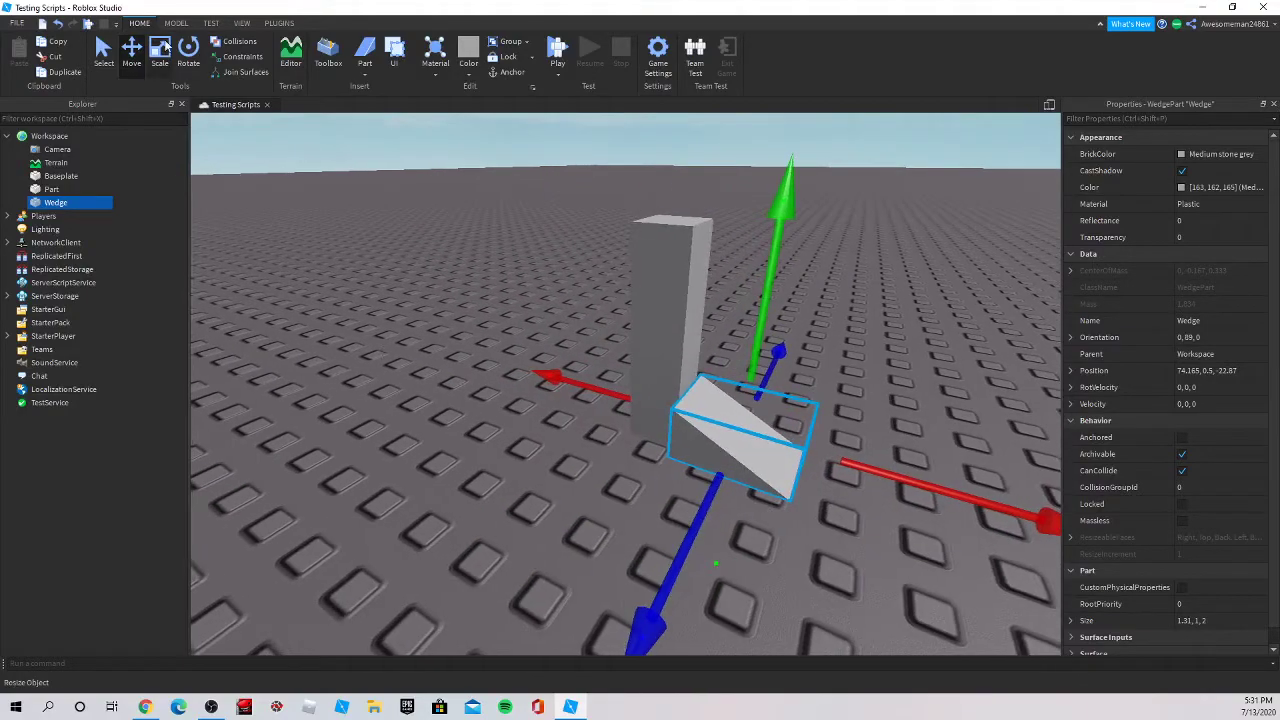
Step: Scale the wedge to match the post's depth and height, about 0.84 × 3.67 × 0.71 studs
key(ctrl+3)
drag(678, 513, 702, 536)
right_drag(763, 517, 764, 518)
key(d)
drag(894, 549, 876, 553)
right_drag(668, 610, 771, 563)
drag(771, 563, 723, 514)
drag(606, 351, 607, 180)
drag(742, 496, 714, 466)
right_drag(714, 466, 834, 437)
Step: Extend the wedge's sloped side outward so that it measures about 0.93 studs across
click(757, 394)
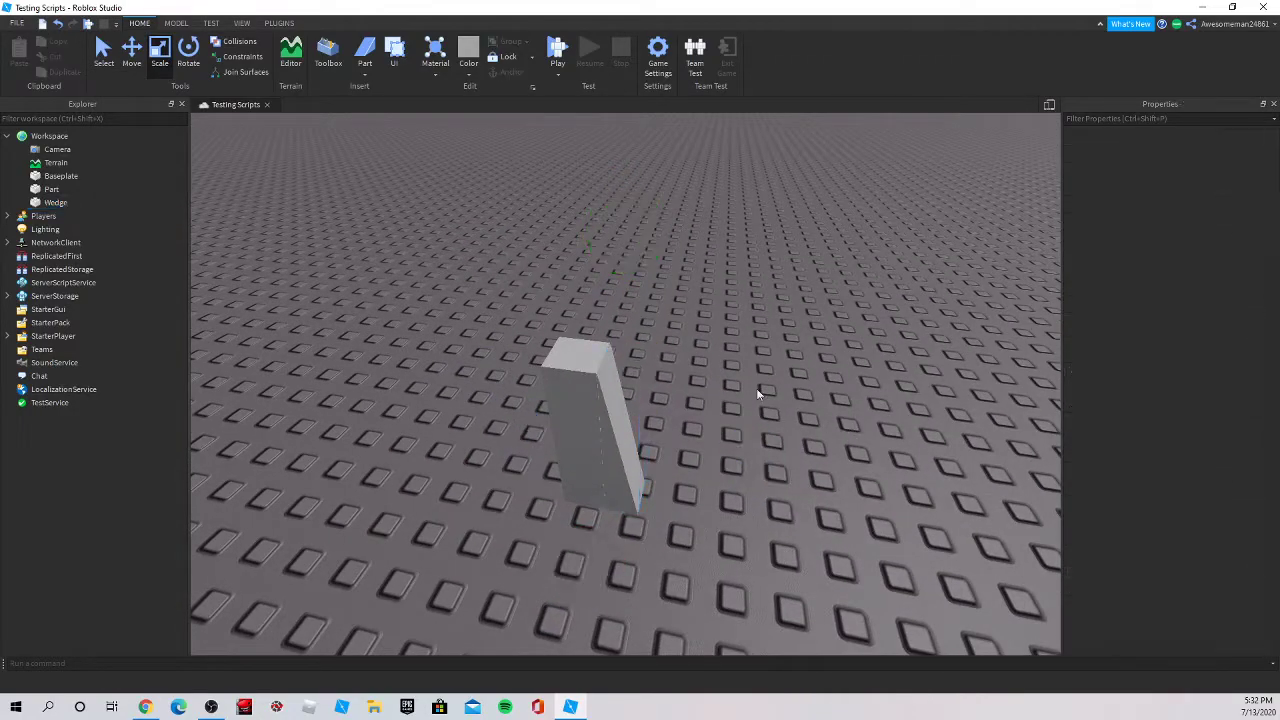
click(609, 468)
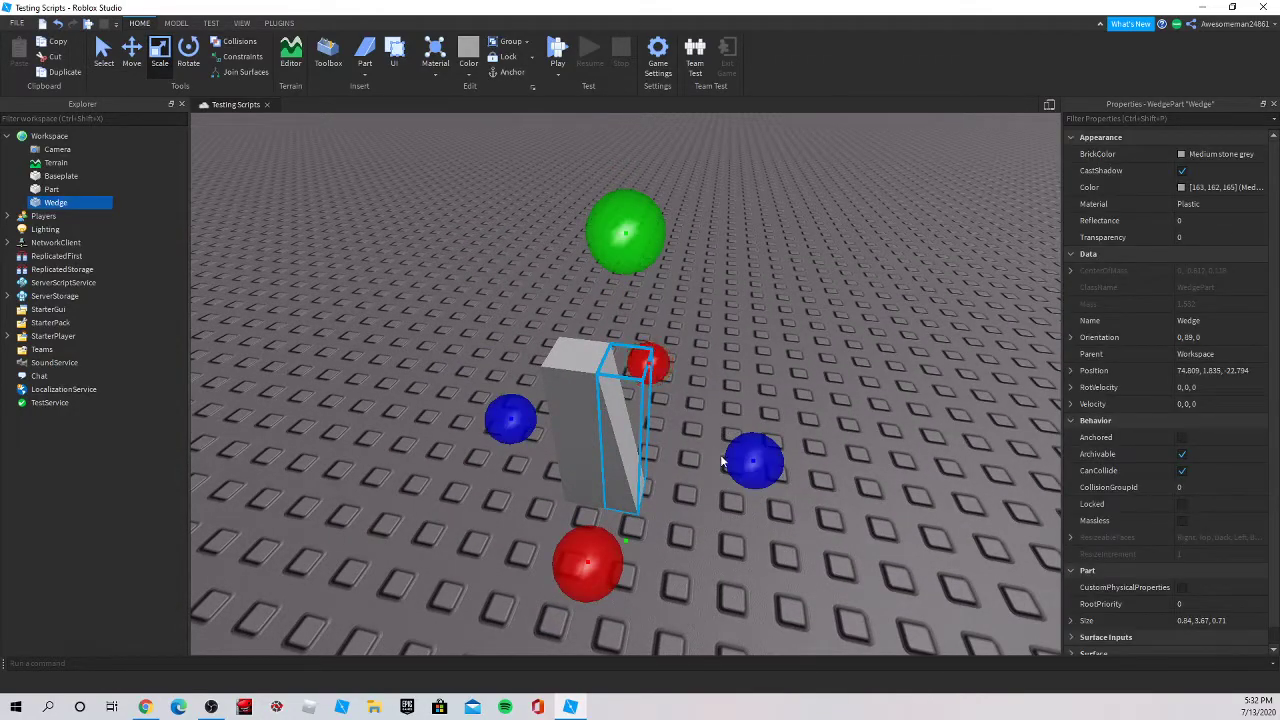
drag(751, 463, 765, 460)
click(791, 427)
right_drag(791, 427, 791, 429)
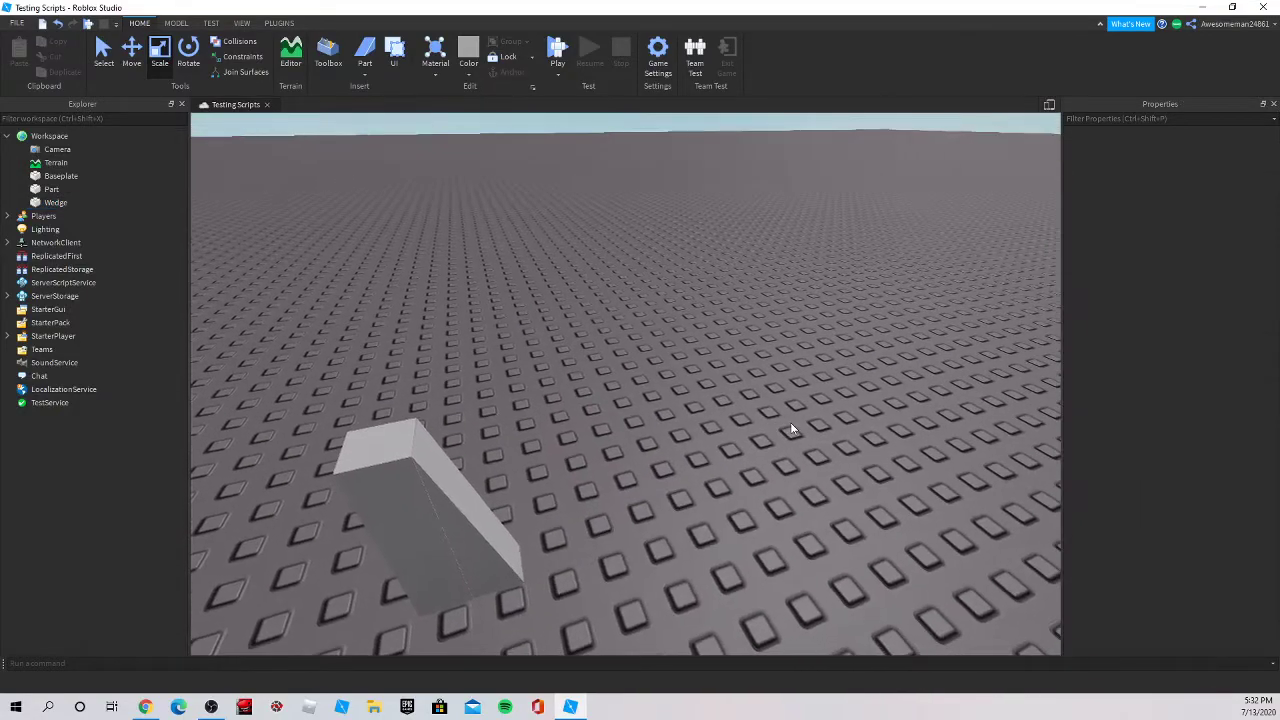
Step: Duplicate the wedge and rotate the copy to -90 degrees about the vertical axis
click(478, 540)
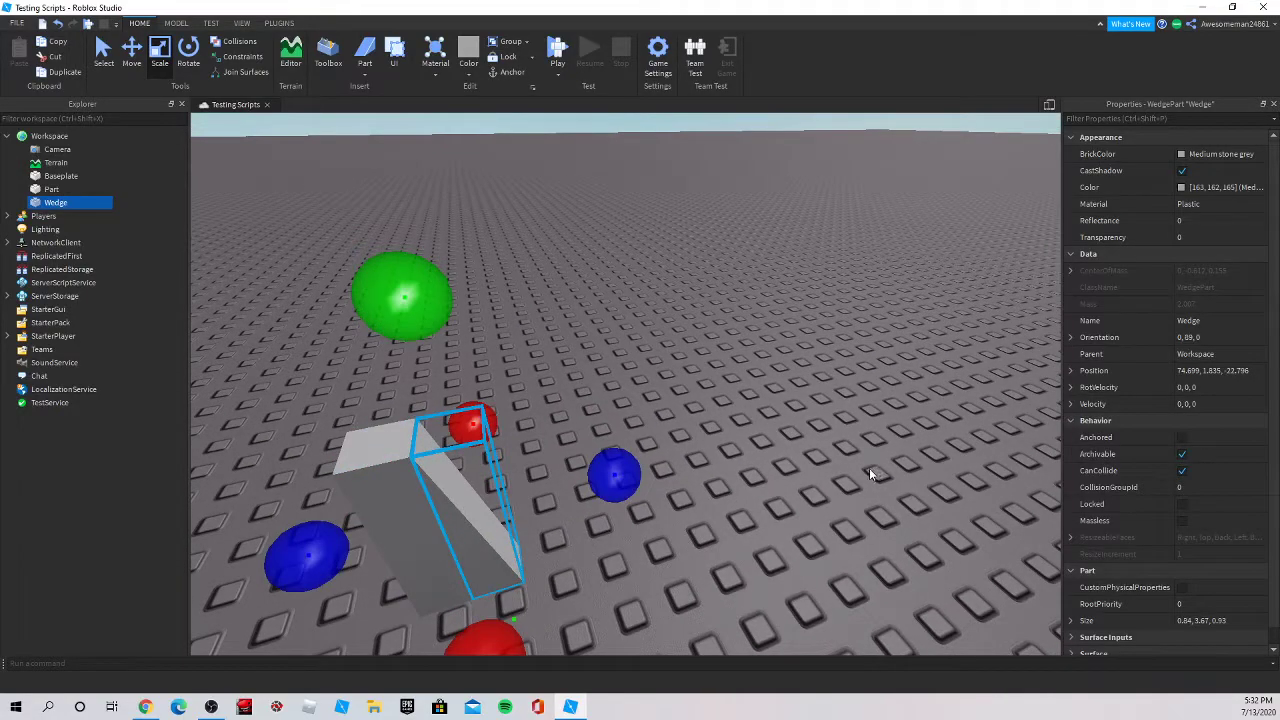
key(ctrl+d)
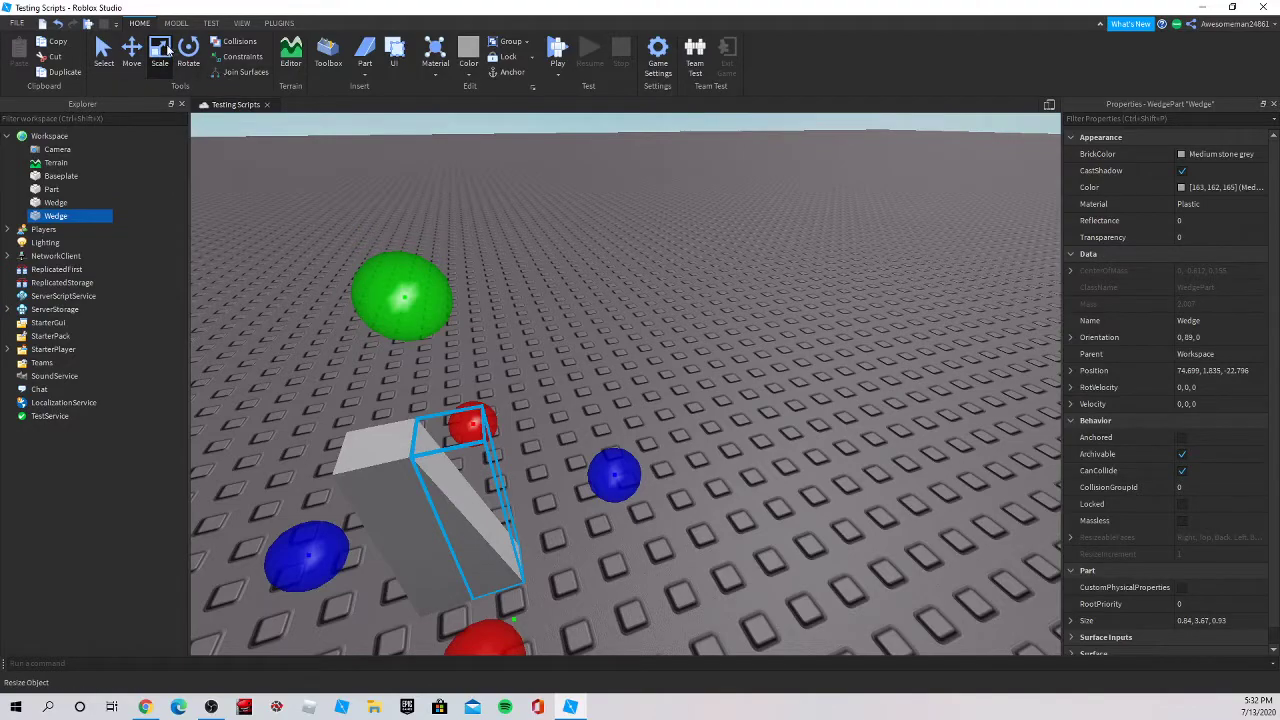
click(188, 52)
right_drag(776, 360, 733, 421)
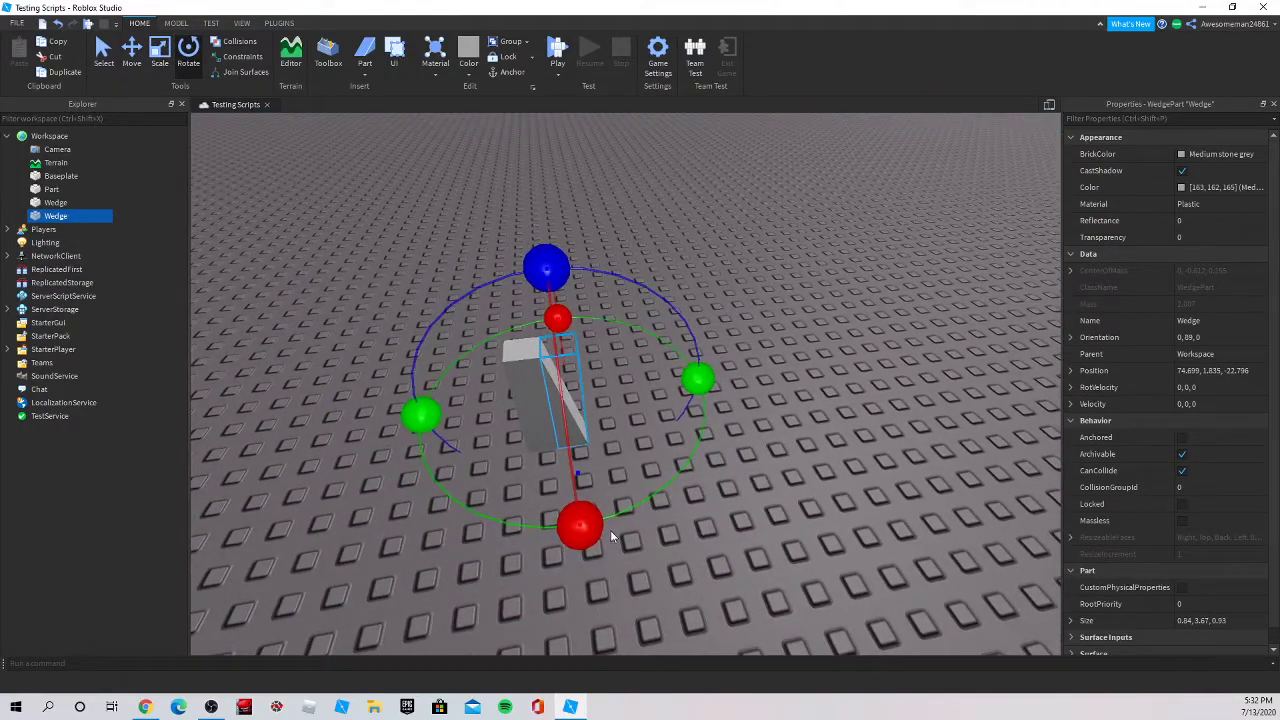
scroll(606, 533, up, 5)
drag(735, 375, 484, 425)
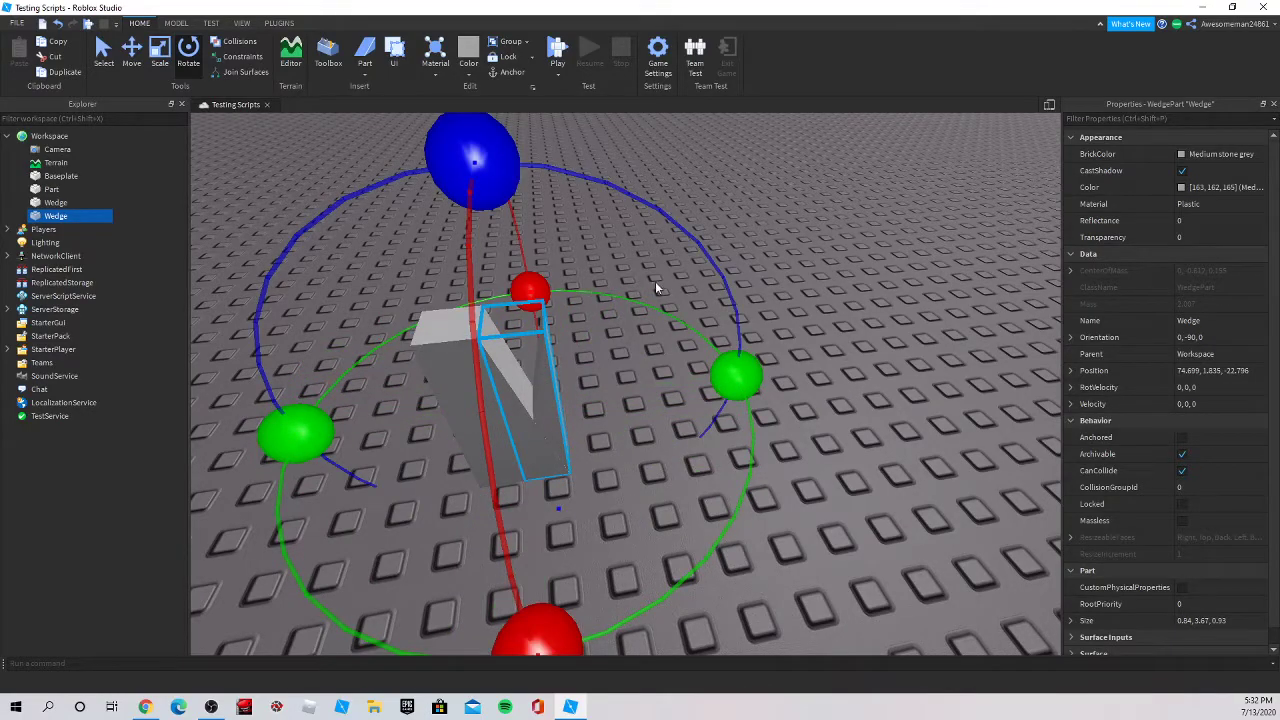
Step: Move the duplicate wedge to the opposite side of the post, at about X 76.519
click(134, 56)
drag(721, 372, 627, 408)
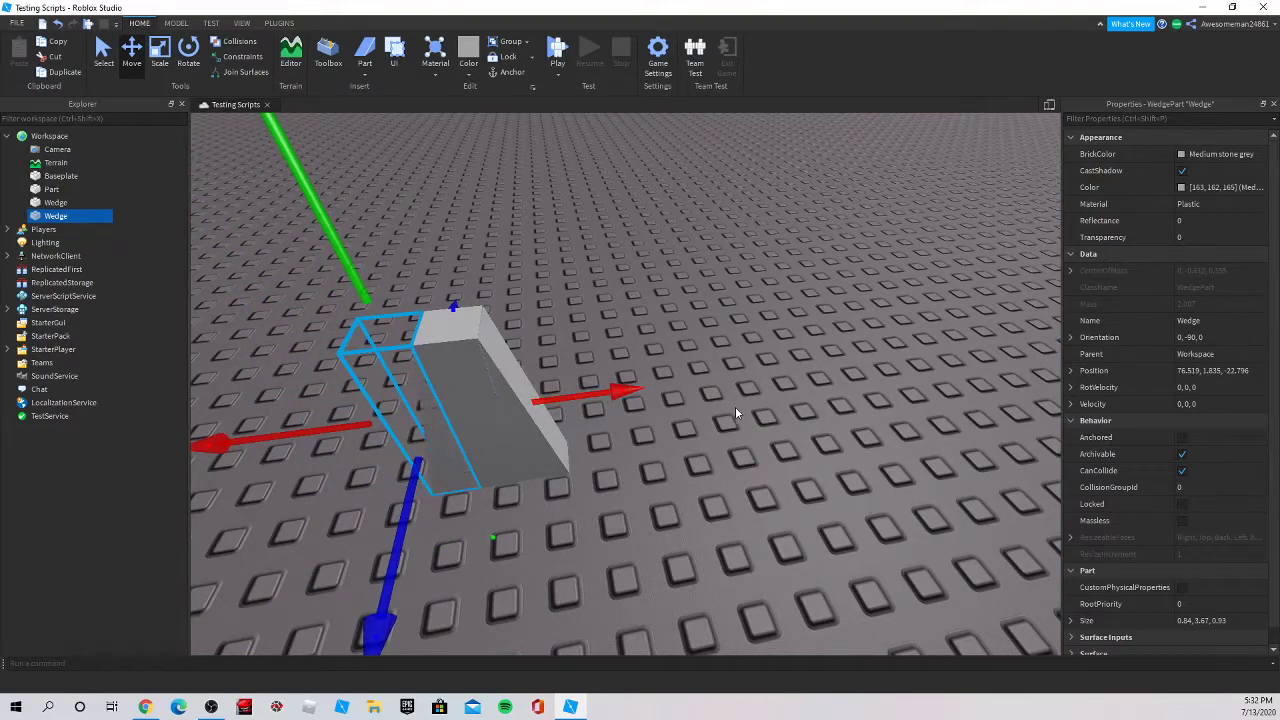
click(734, 455)
right_drag(732, 462, 691, 411)
Step: Group the post and both wedges into a model and name it Stand
drag(583, 309, 982, 541)
key(ctrl+g)
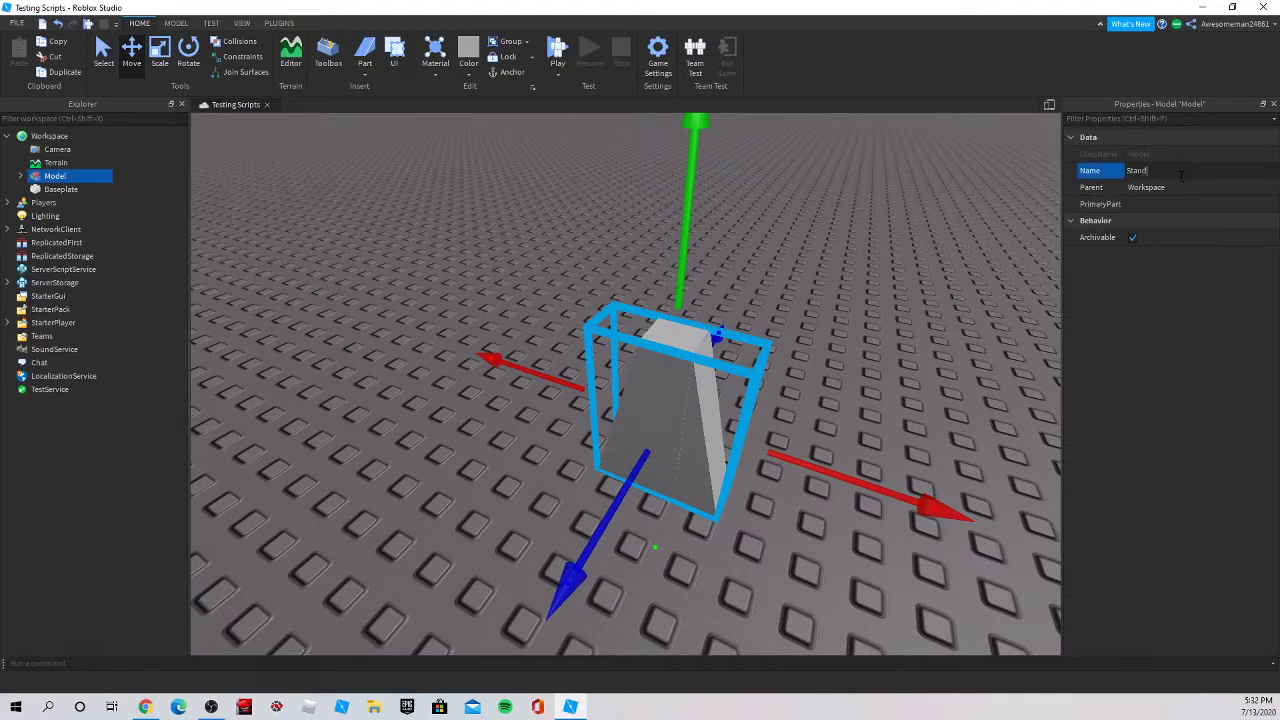
key(Return)
click(834, 321)
Step: Raise the Stand model above the baseplate to leave room beneath it
right_drag(834, 321, 835, 306)
scroll(837, 308, down, 3)
click(562, 411)
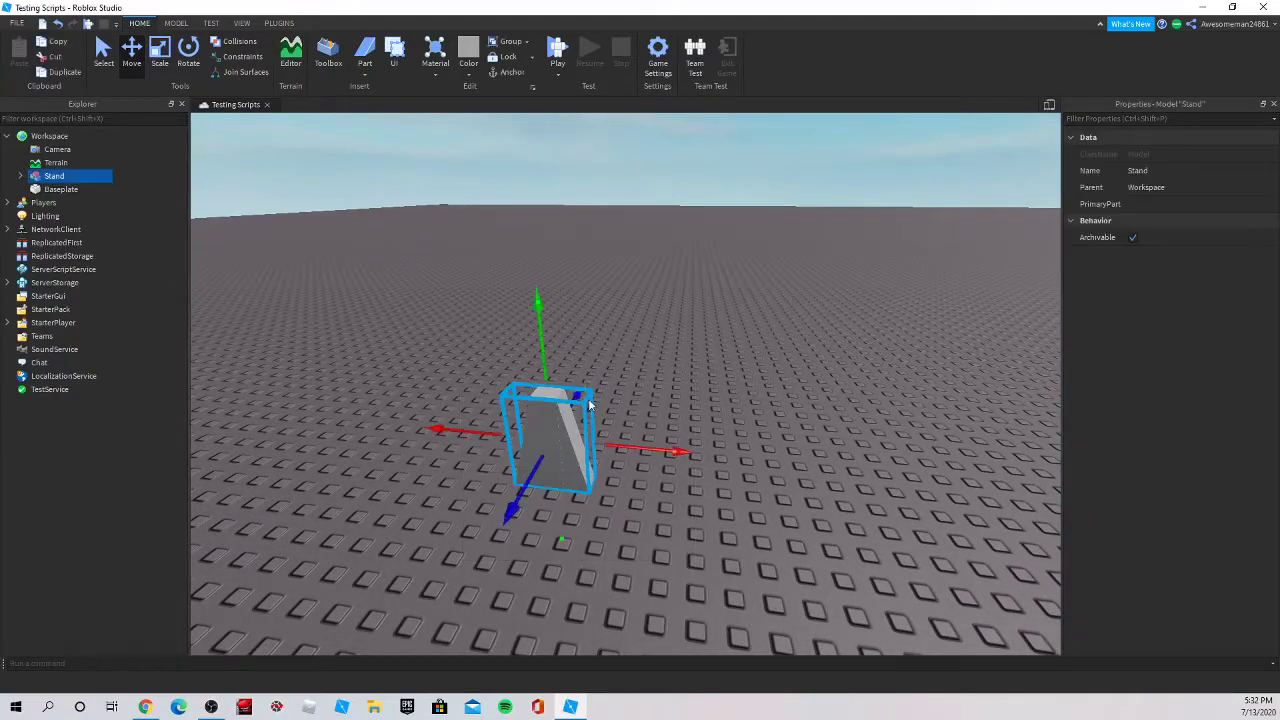
drag(544, 349, 560, 271)
click(711, 570)
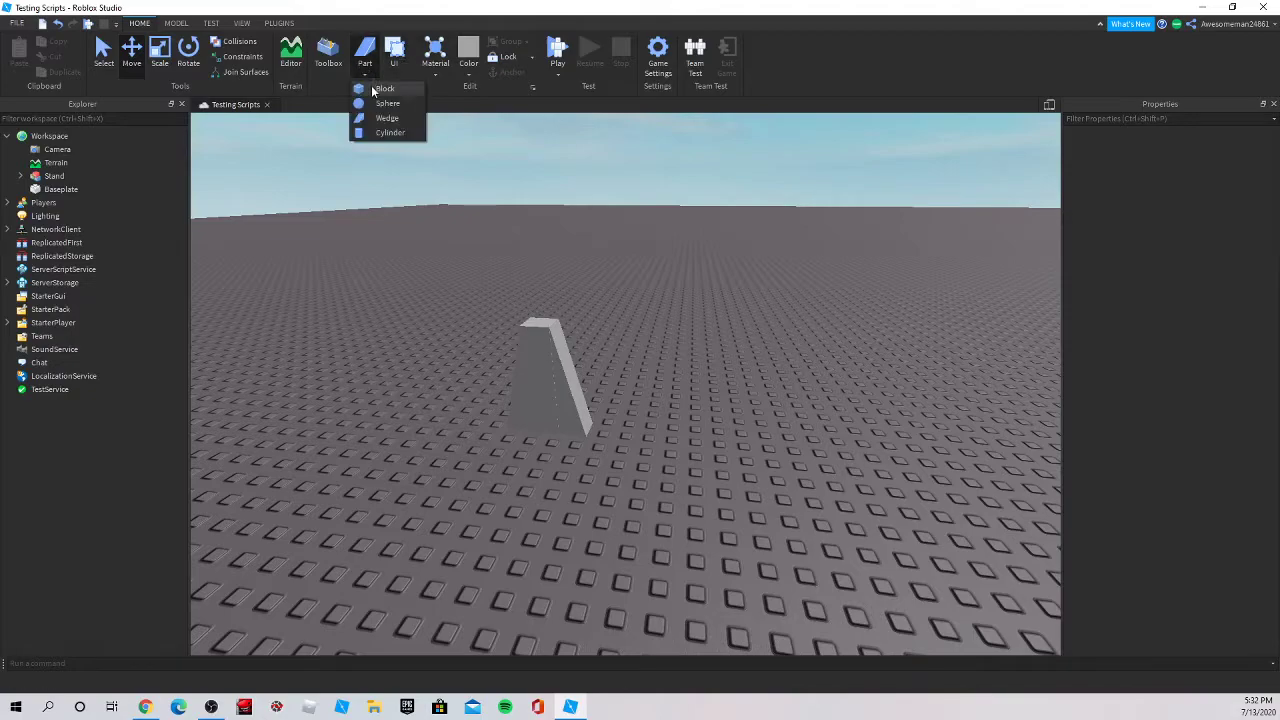
Step: Insert another block part and move it below the front of the stand, to about 74.55, 0.5, -21.38
click(380, 89)
click(620, 374)
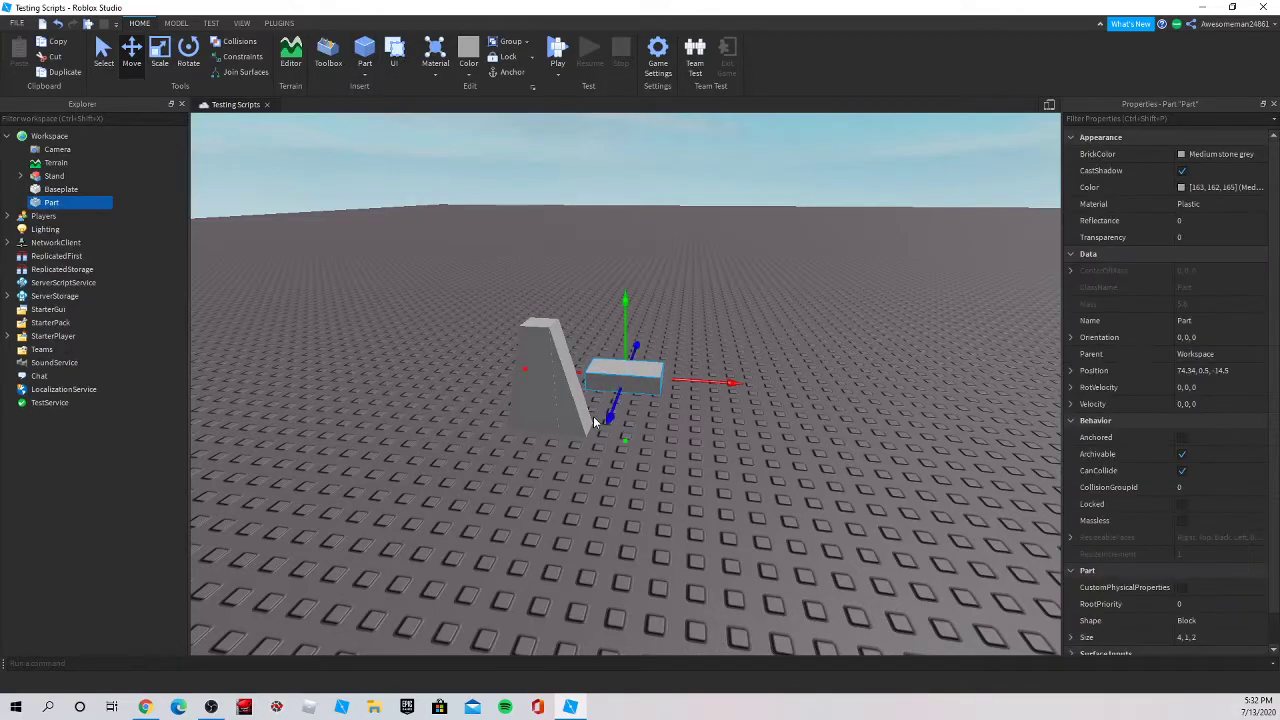
click(630, 369)
drag(608, 416, 580, 533)
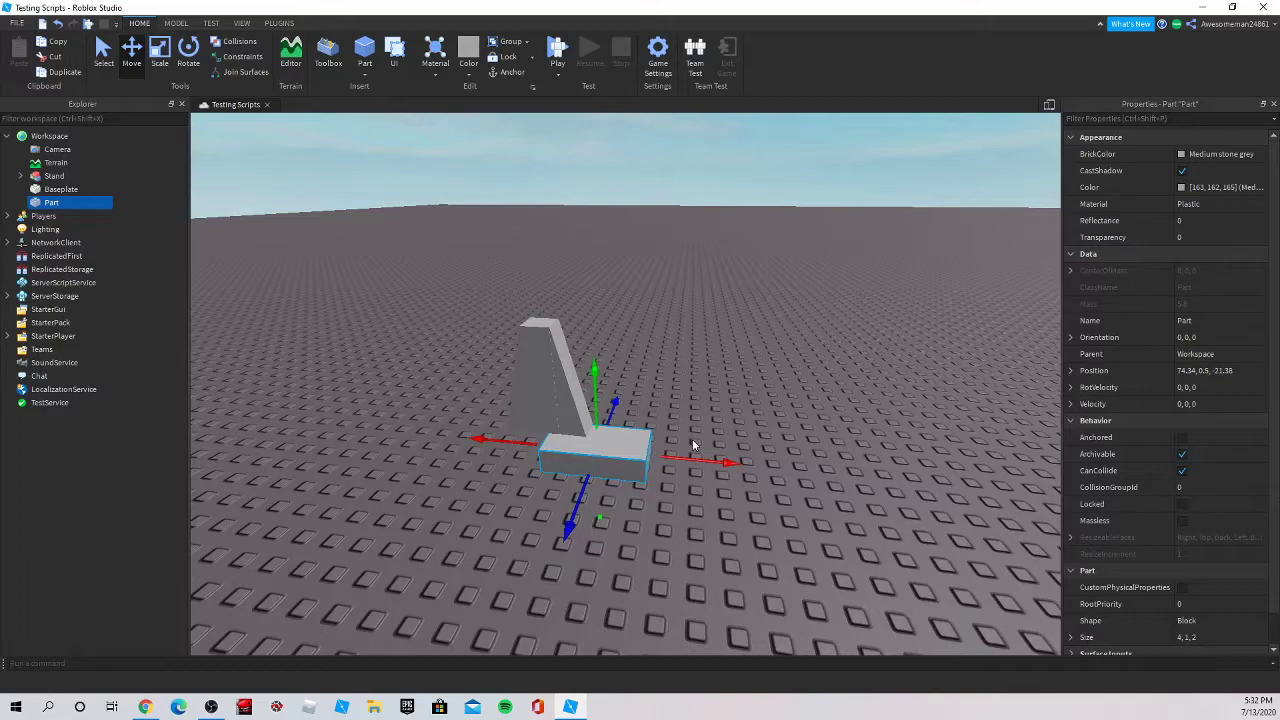
drag(708, 462, 652, 468)
key(a)
right_drag(670, 467, 670, 467)
key(w)
drag(586, 434, 667, 458)
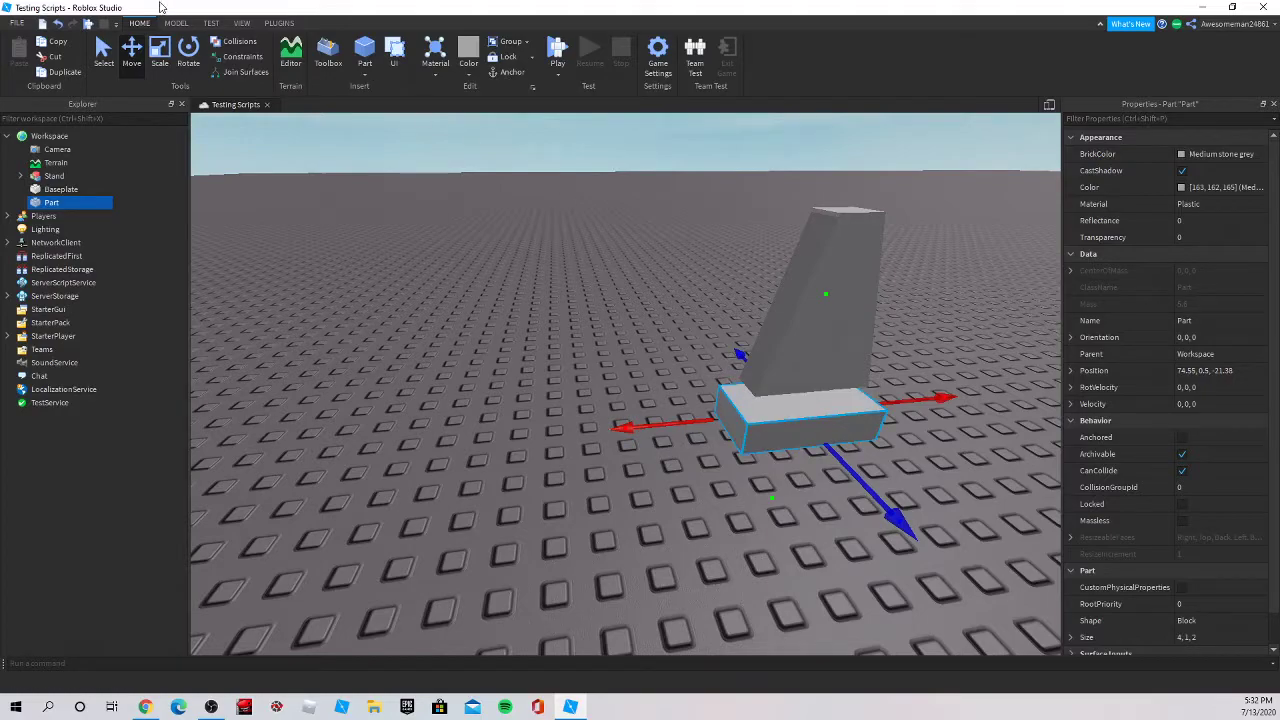
Step: Scale the new block into a flat base slab about 6.79 × 0.35 × 4.01 studs
click(182, 51)
drag(818, 340, 820, 360)
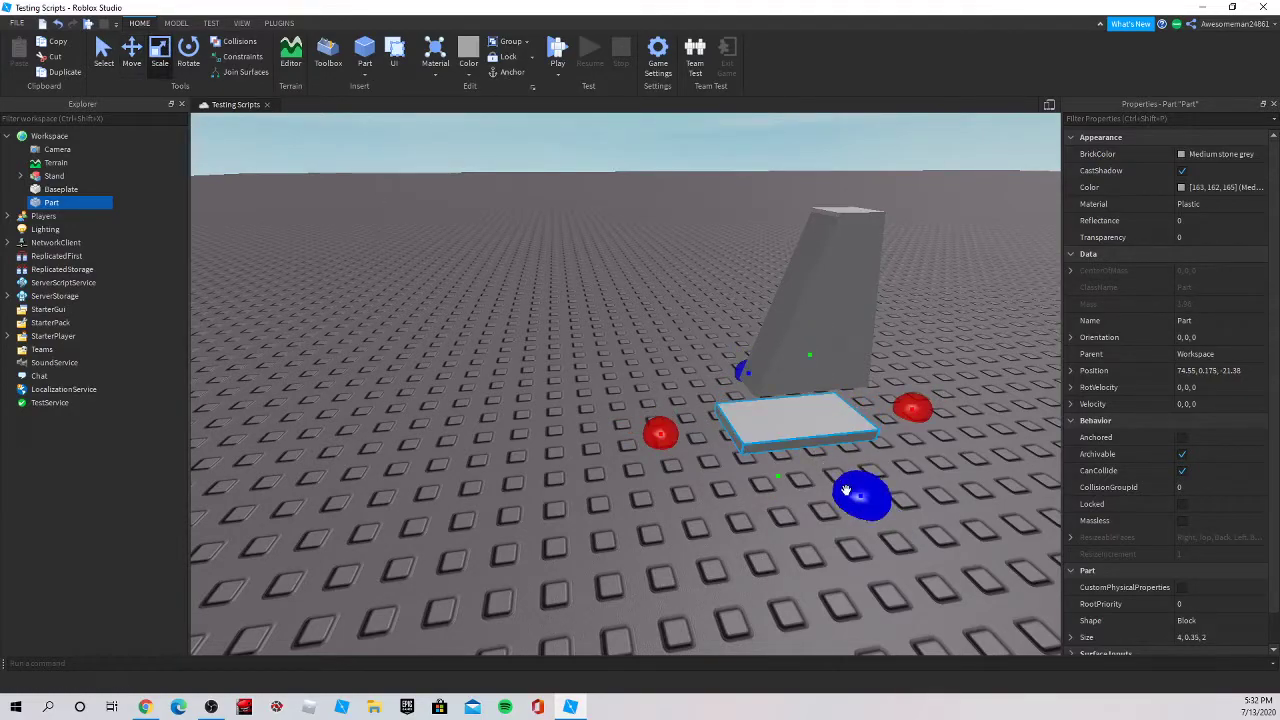
drag(846, 491, 873, 523)
drag(736, 374, 737, 362)
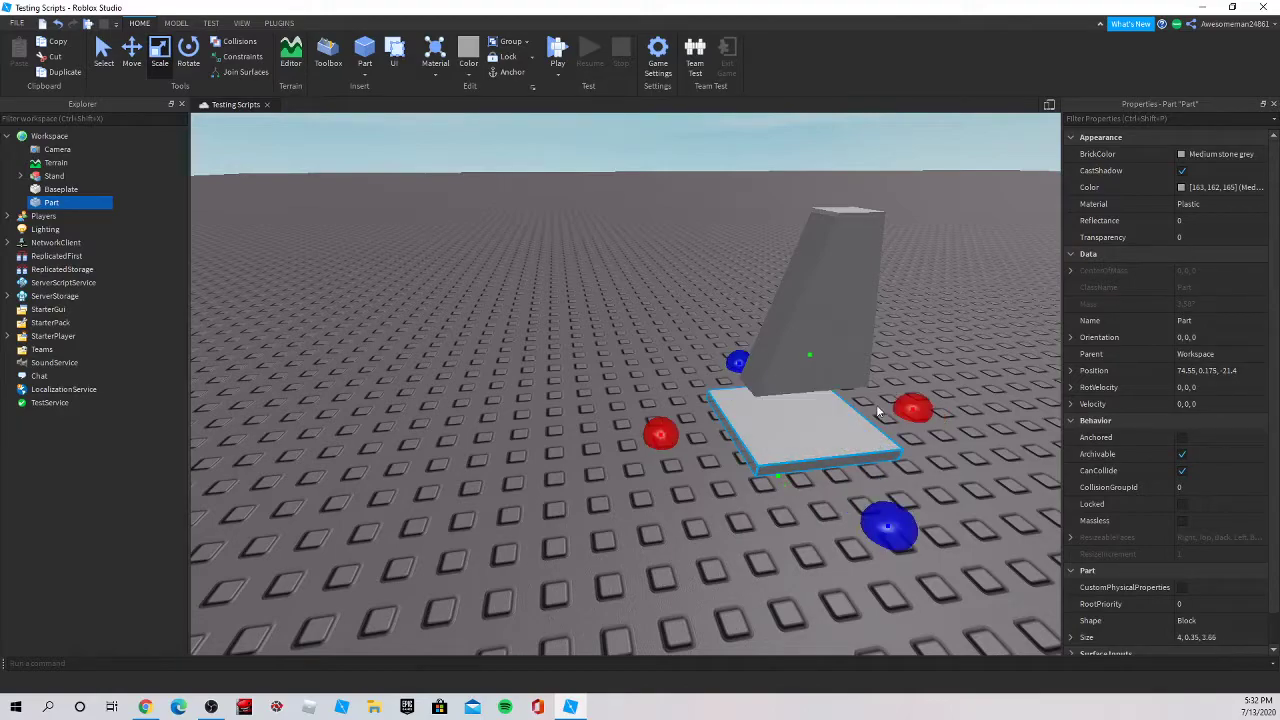
drag(920, 415, 970, 403)
drag(660, 434, 663, 435)
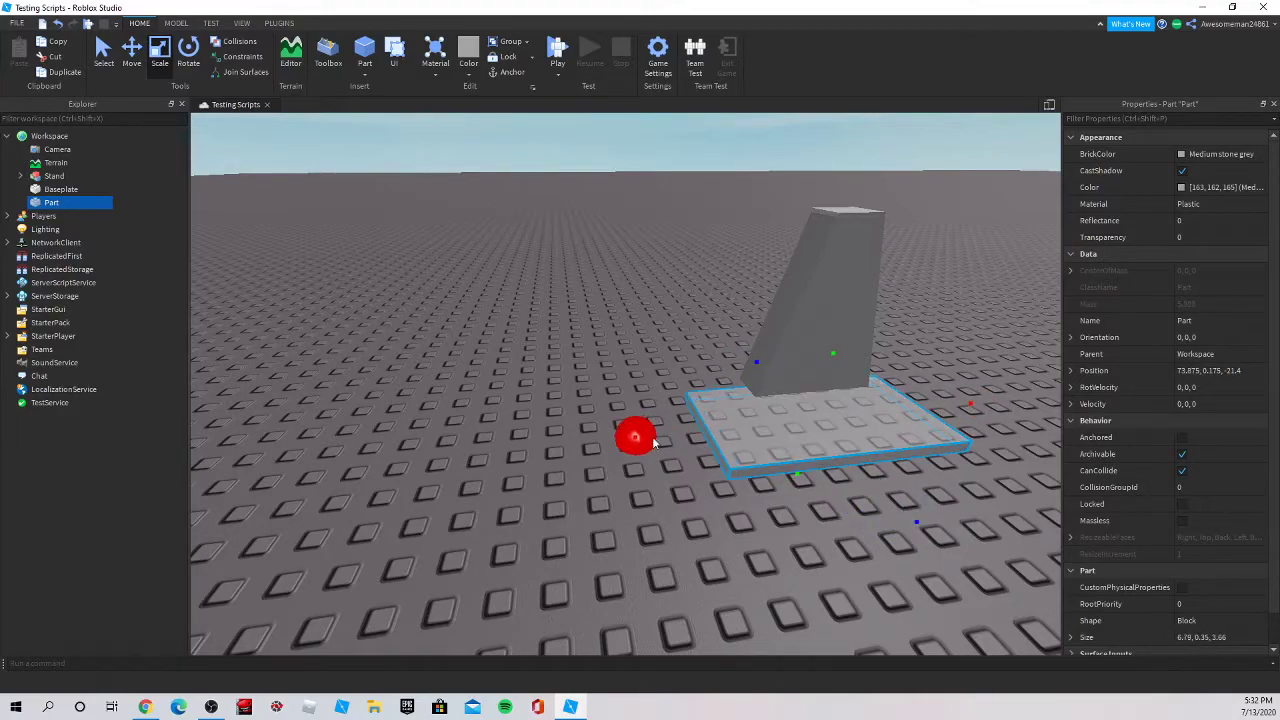
right_drag(654, 443, 668, 437)
key(a)
drag(689, 423, 681, 421)
key(d)
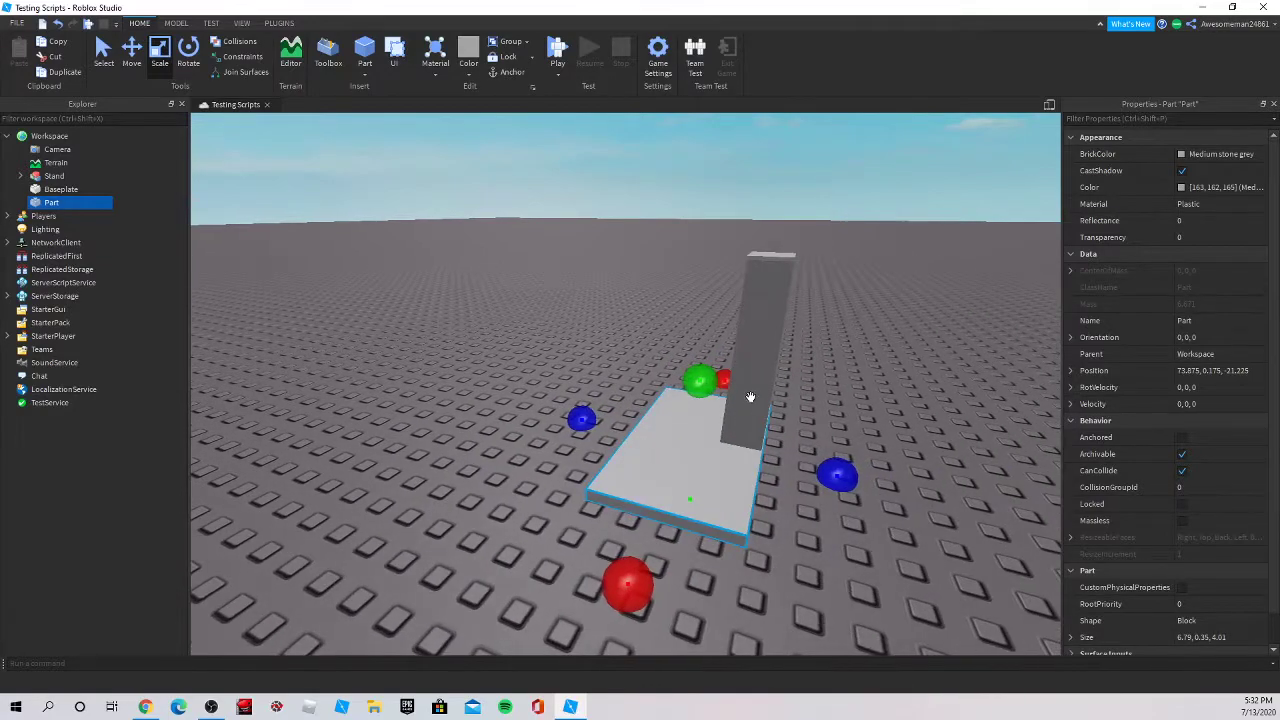
Step: Lower the Stand model onto the top of the base slab
click(750, 397)
click(129, 66)
drag(821, 342, 787, 346)
key(d)
right_drag(787, 345, 784, 336)
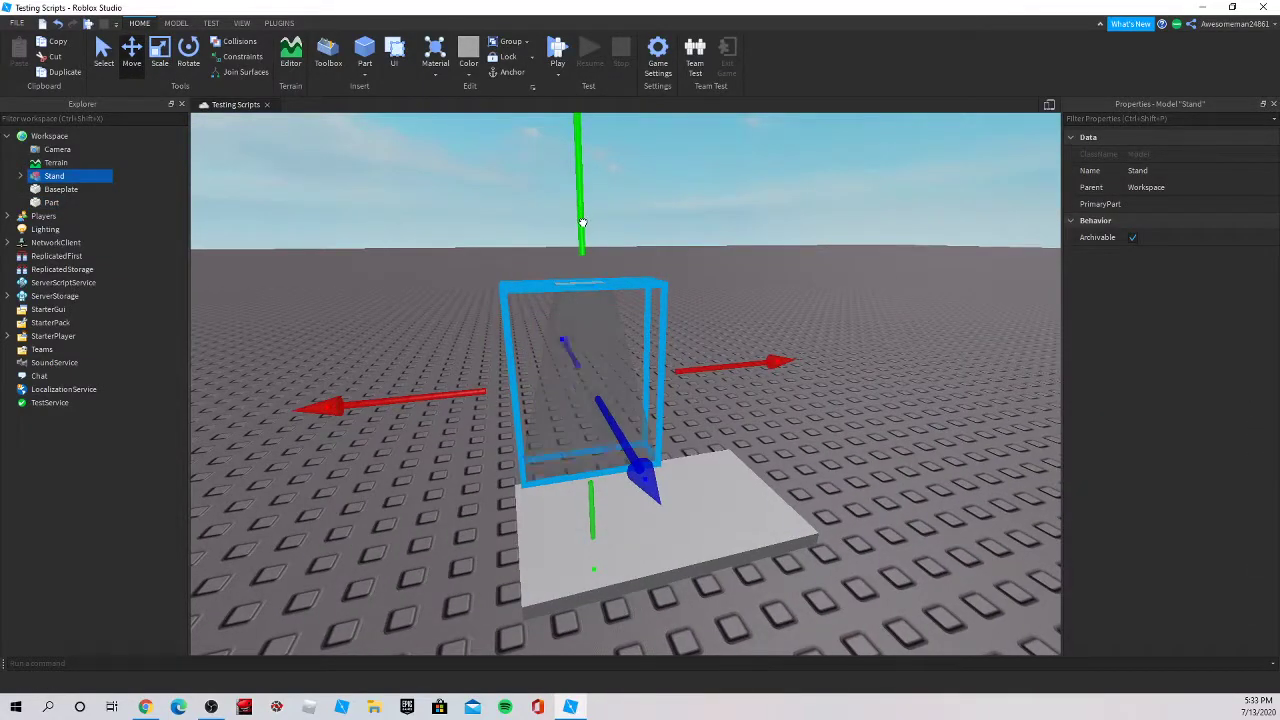
drag(582, 221, 666, 391)
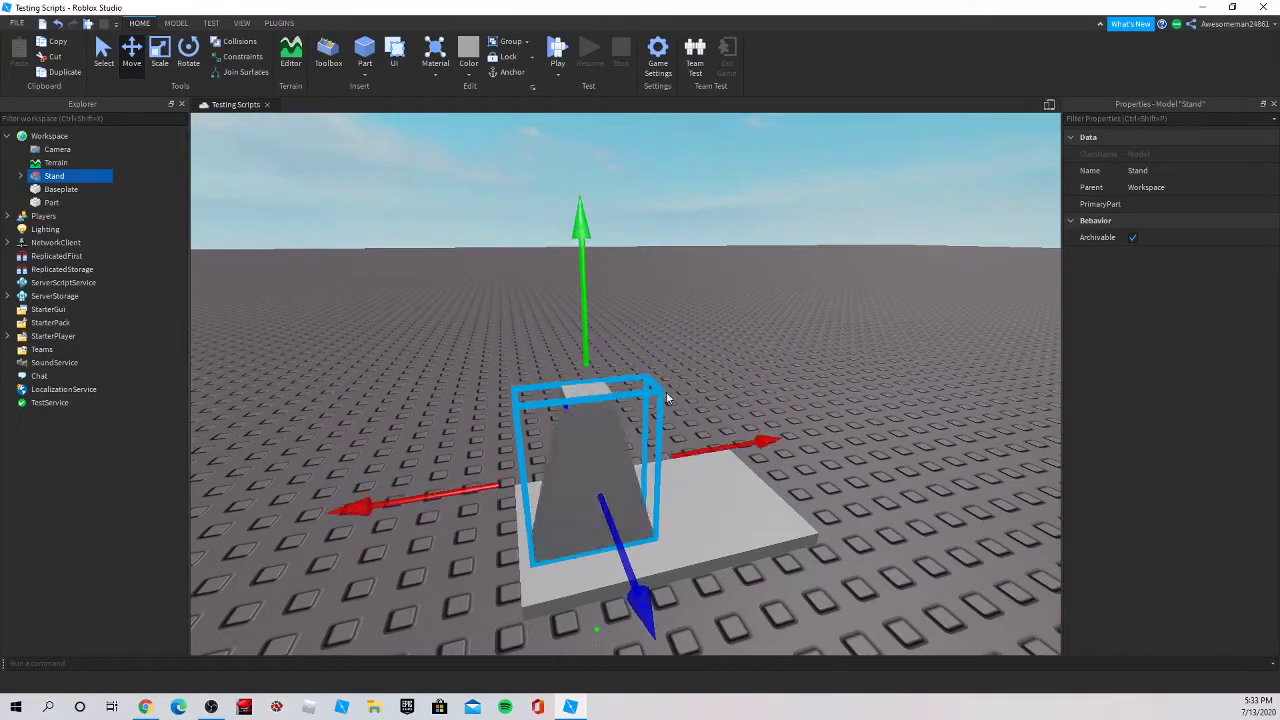
Step: Shift the Stand model sideways and in depth so that it is centered on the base slab
mouse_move(697, 442)
right_down()
mouse_move(777, 449)
mouse_move(766, 463)
mouse_move(780, 471)
mouse_move(686, 449)
right_up()
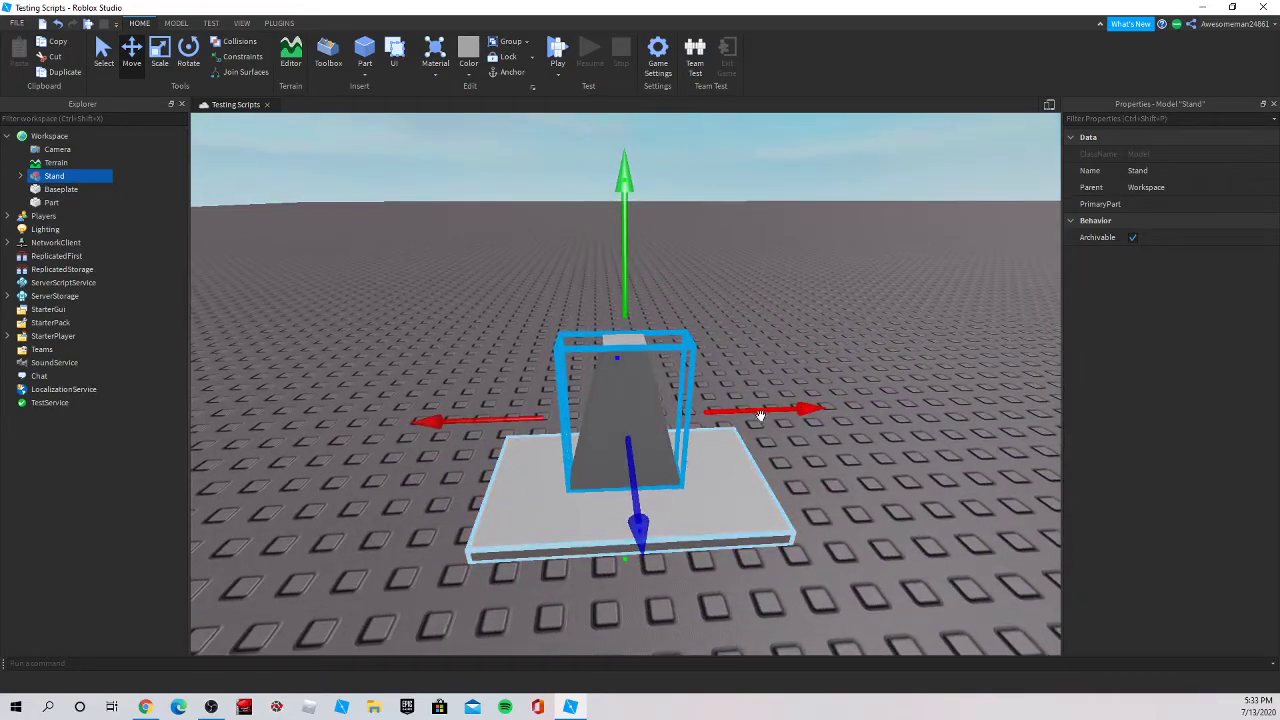
click(771, 529)
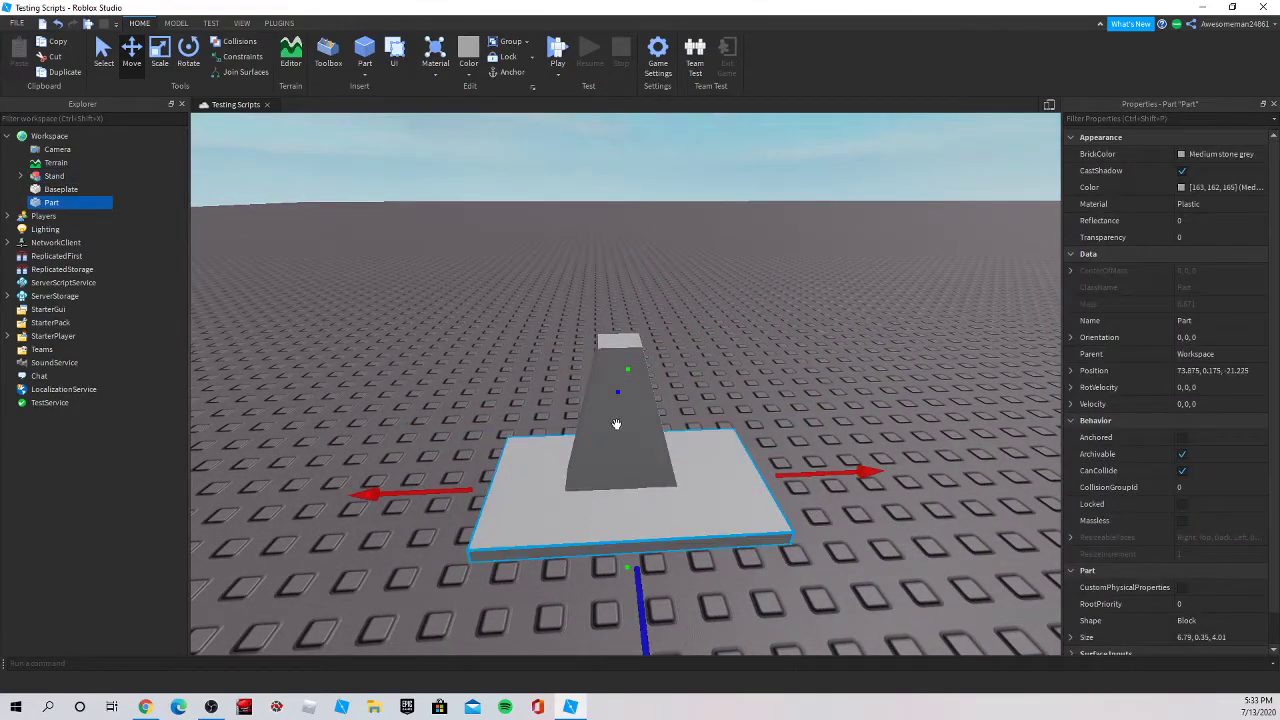
click(620, 425)
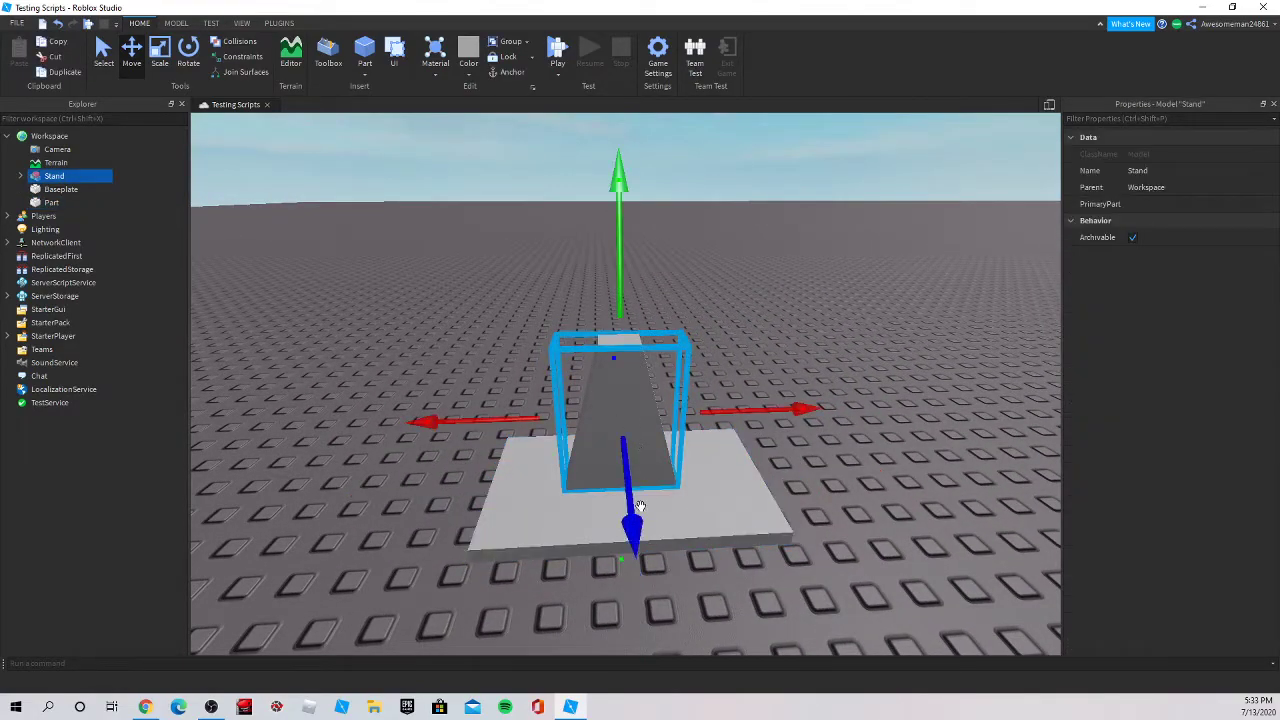
drag(639, 506, 746, 370)
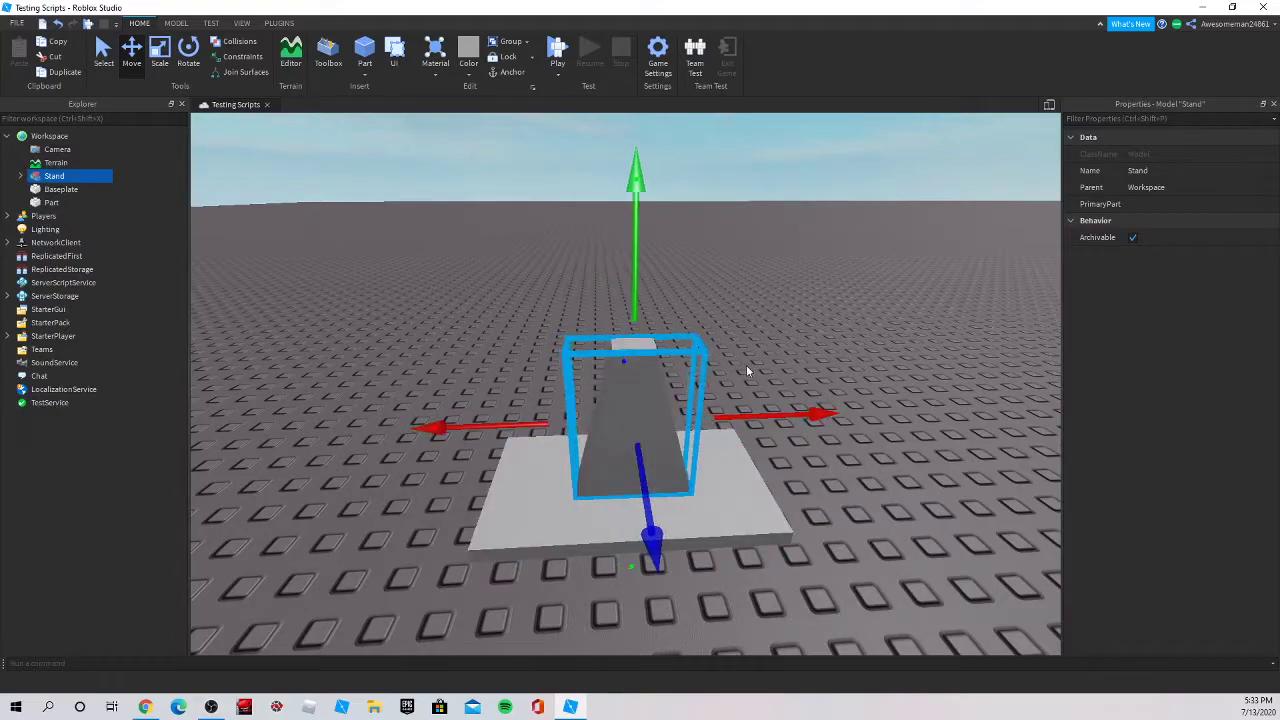
right_drag(714, 316, 772, 322)
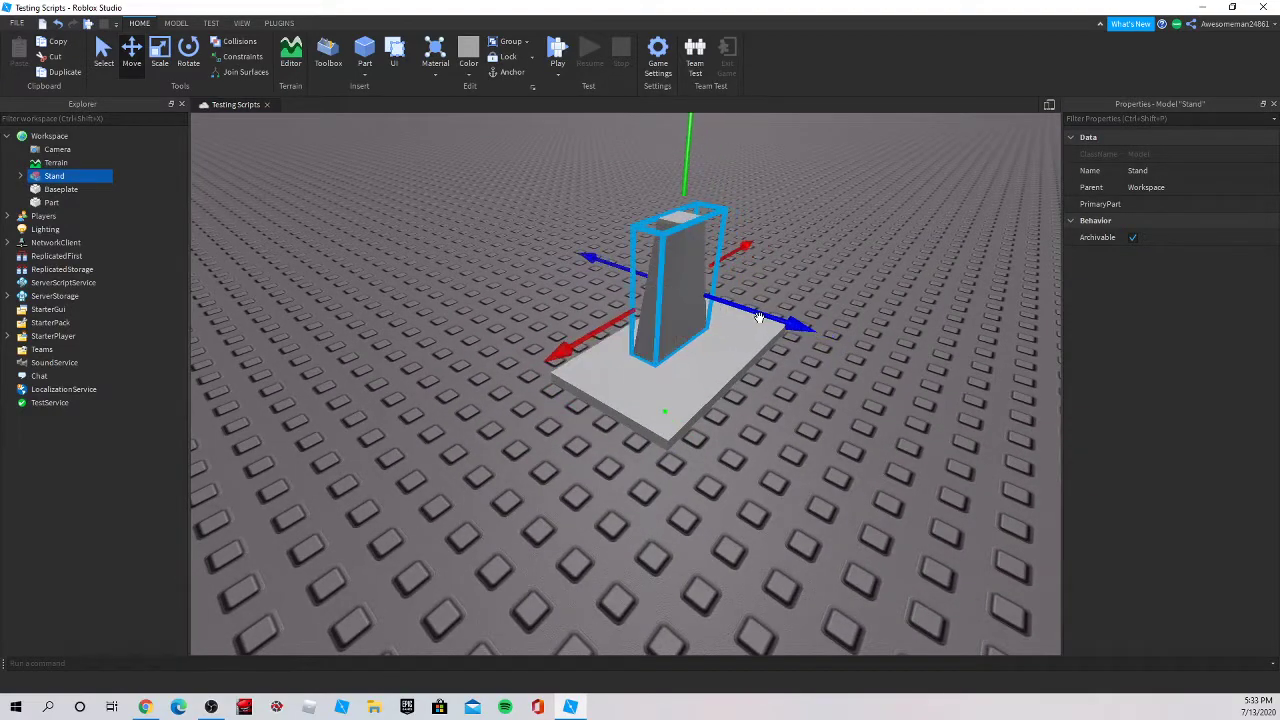
click(827, 415)
right_drag(829, 415, 829, 415)
scroll(489, 460, up, 2)
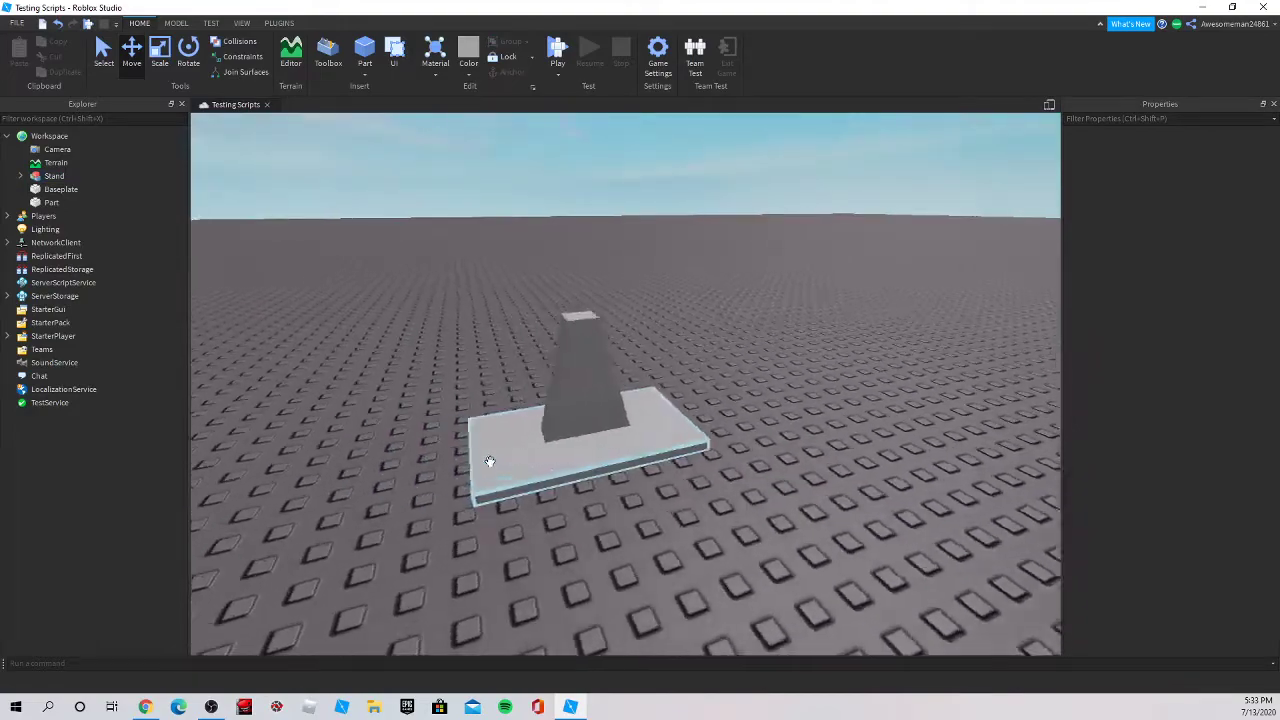
Step: Duplicate the base slab and raise the copy to the upper end of the stand, at a height of about 3.955 studs
click(560, 494)
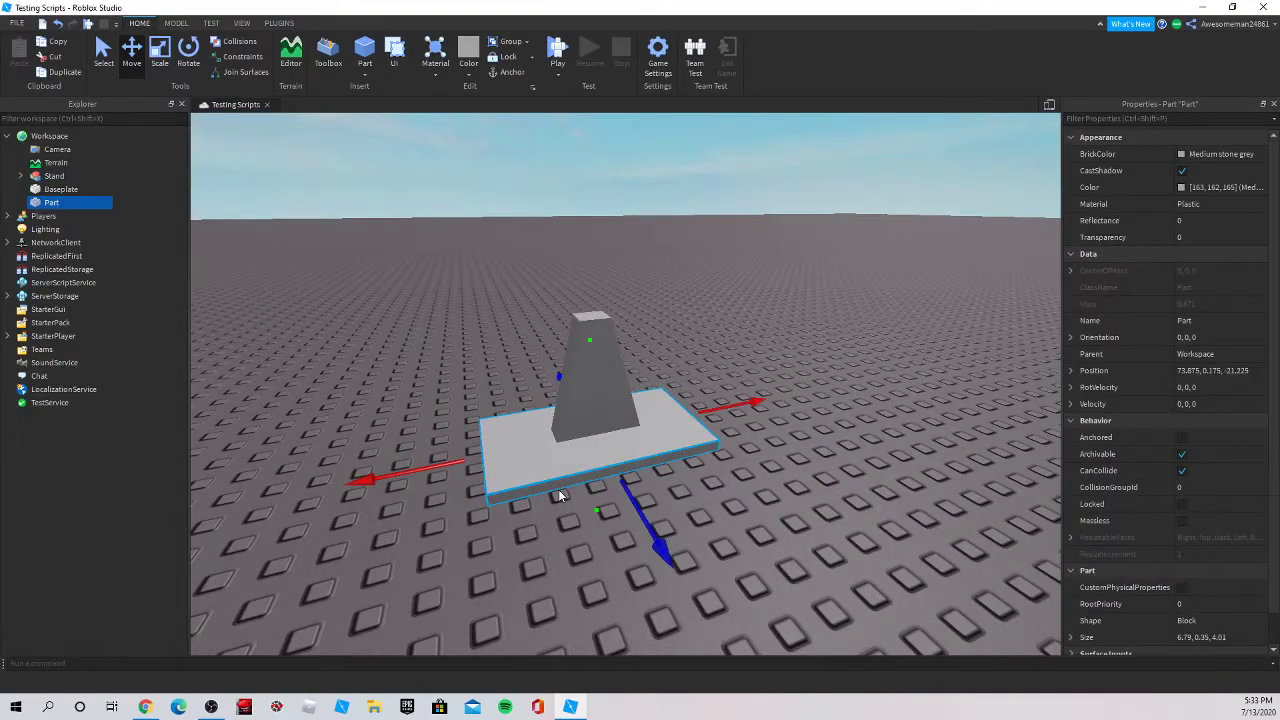
key(ctrl+d)
drag(588, 347, 633, 204)
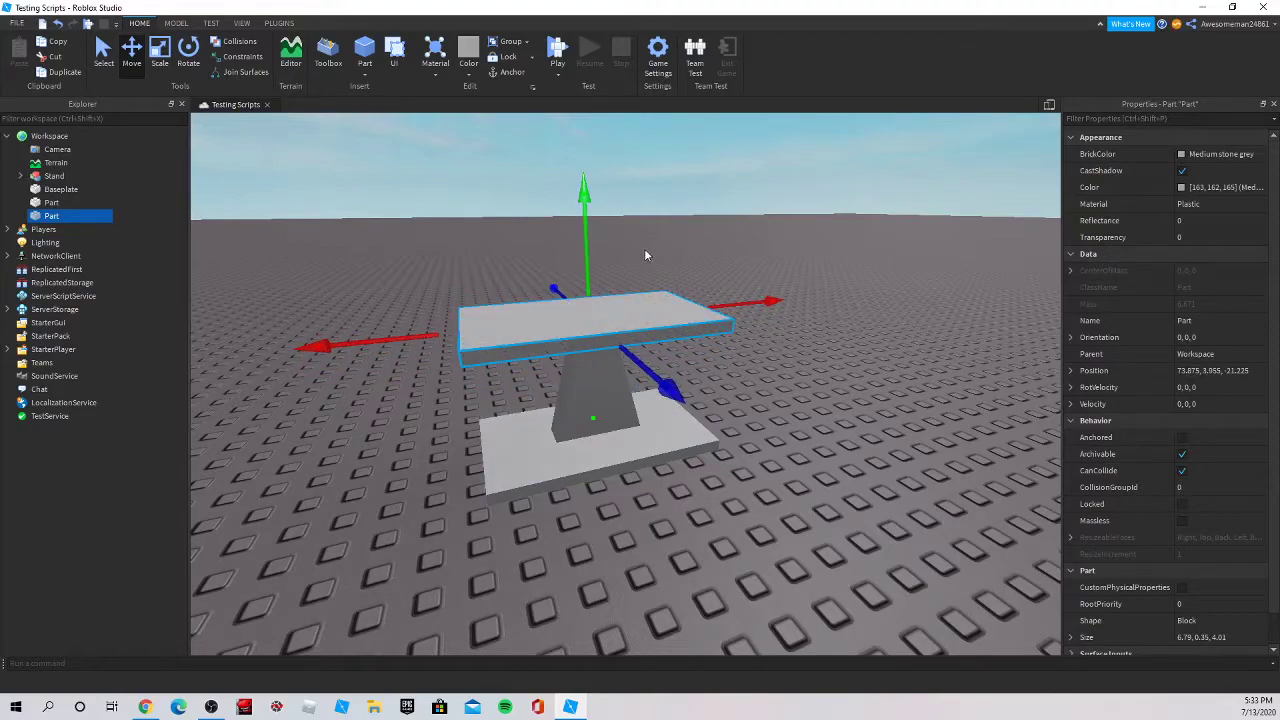
right_drag(645, 252, 700, 250)
Step: Rotate the duplicated slab upright into a vertical panel with orientation 89, 180, 180
click(189, 58)
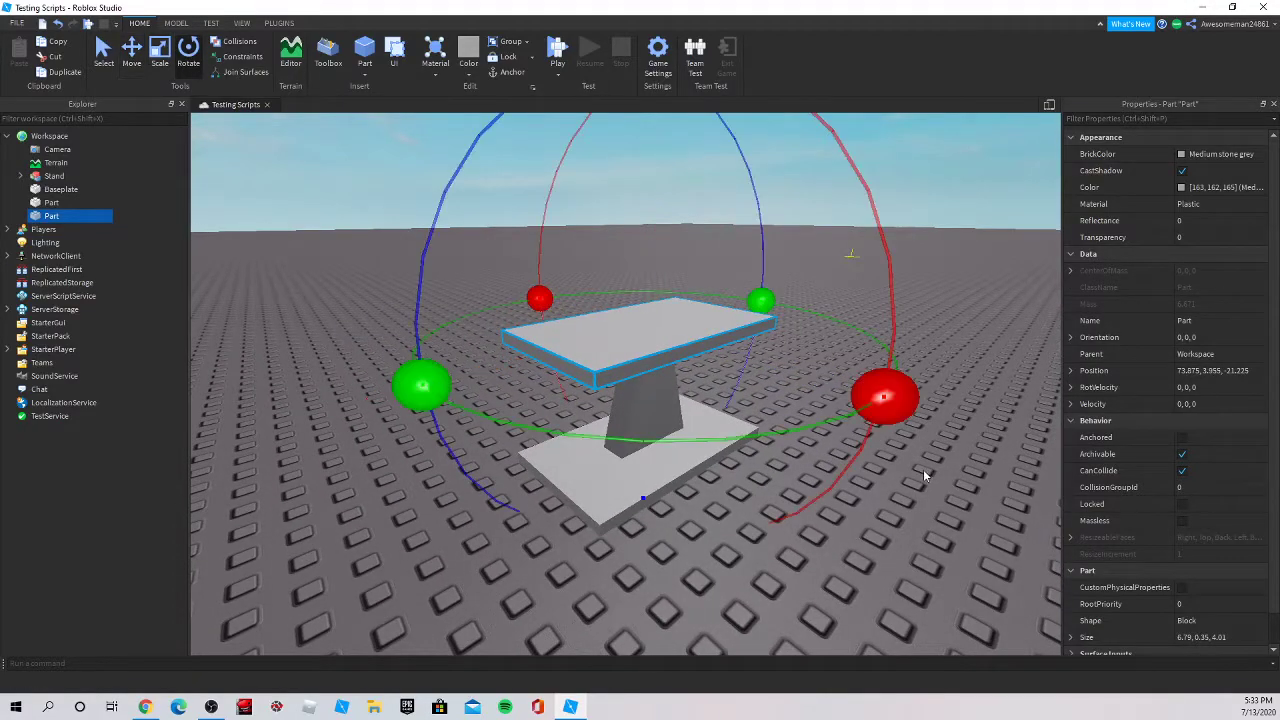
right_drag(587, 362, 592, 312)
drag(662, 274, 717, 391)
key(ctrl+z)
drag(921, 561, 652, 272)
click(133, 52)
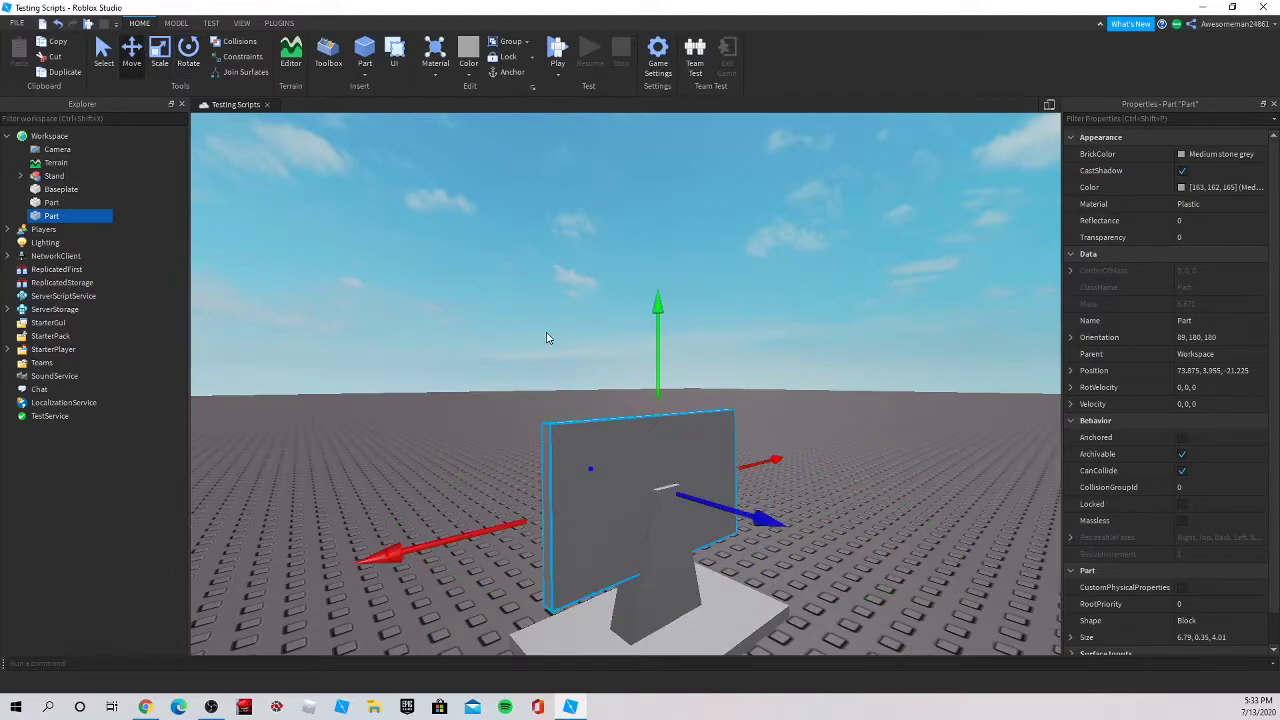
Step: Move the upright panel above the stand, to about 73.875, 6.065, -20.865
drag(655, 372, 692, 287)
right_drag(693, 285, 706, 304)
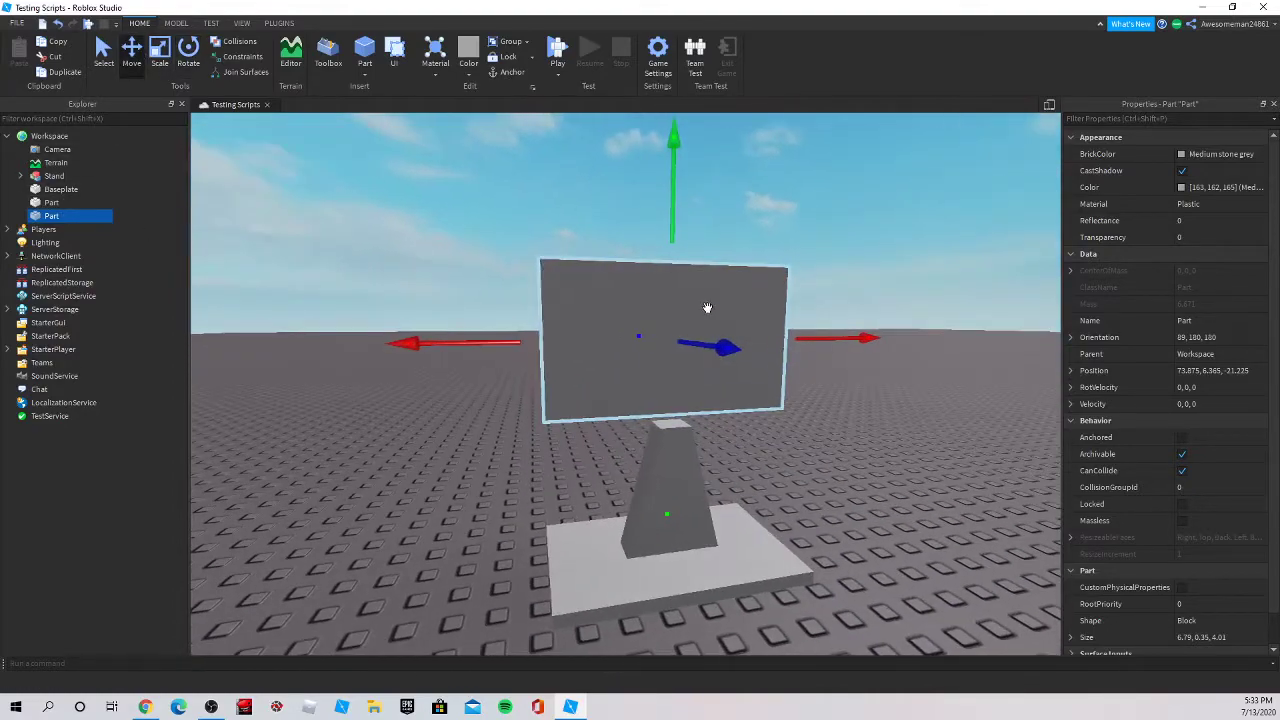
drag(728, 350, 754, 390)
right_drag(754, 390, 754, 391)
scroll(751, 388, down, 5)
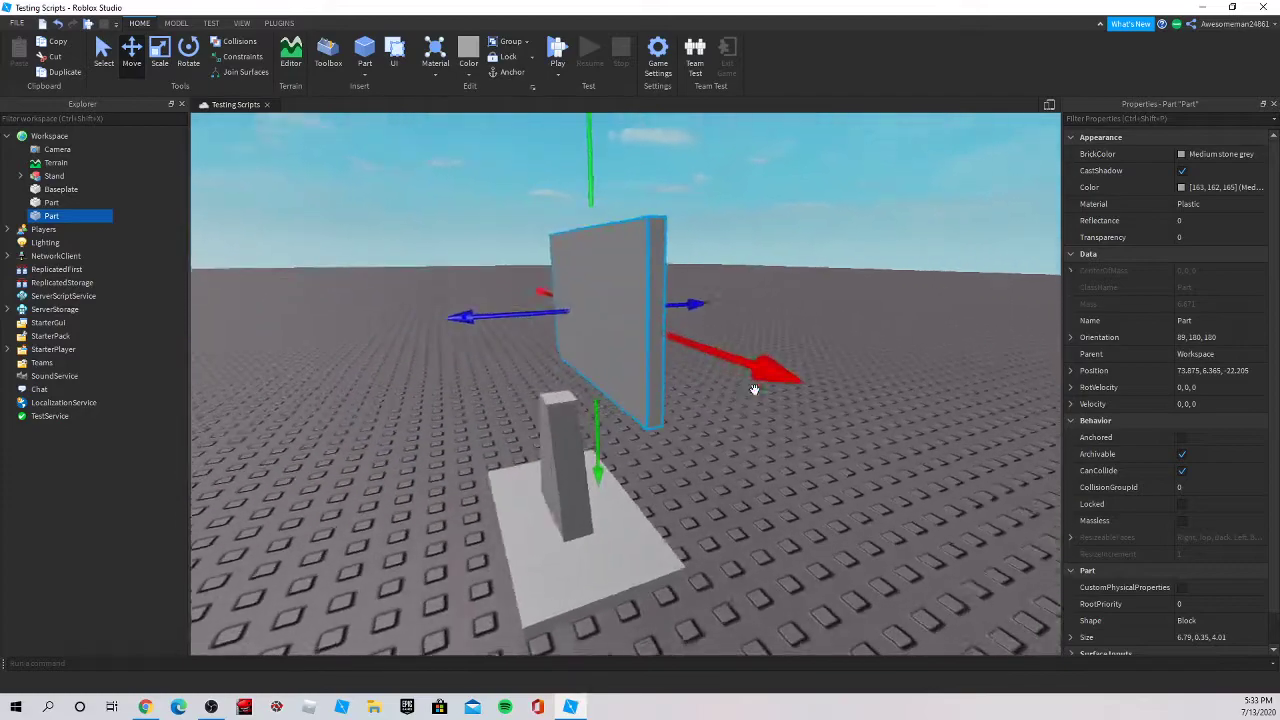
drag(497, 306, 443, 338)
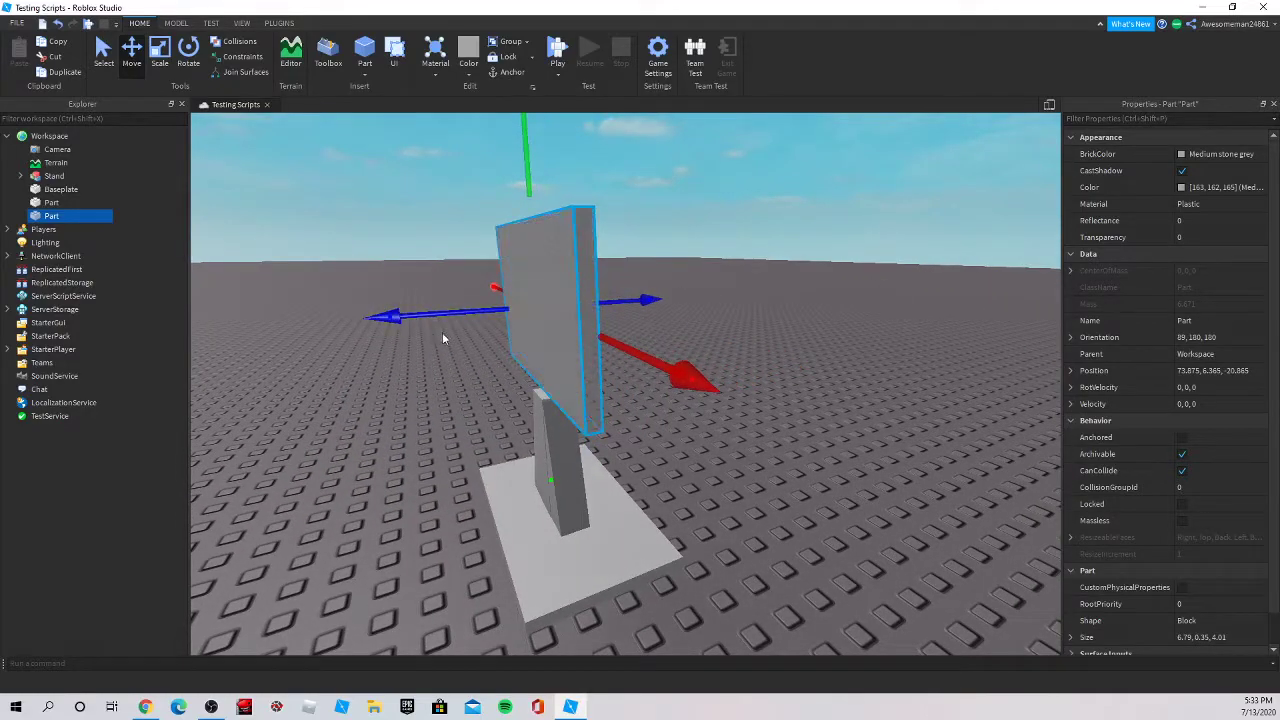
drag(524, 165, 523, 184)
right_drag(578, 180, 388, 168)
Step: Try thickening the upright panel to about 0.85 studs, and undo the scaling
click(160, 66)
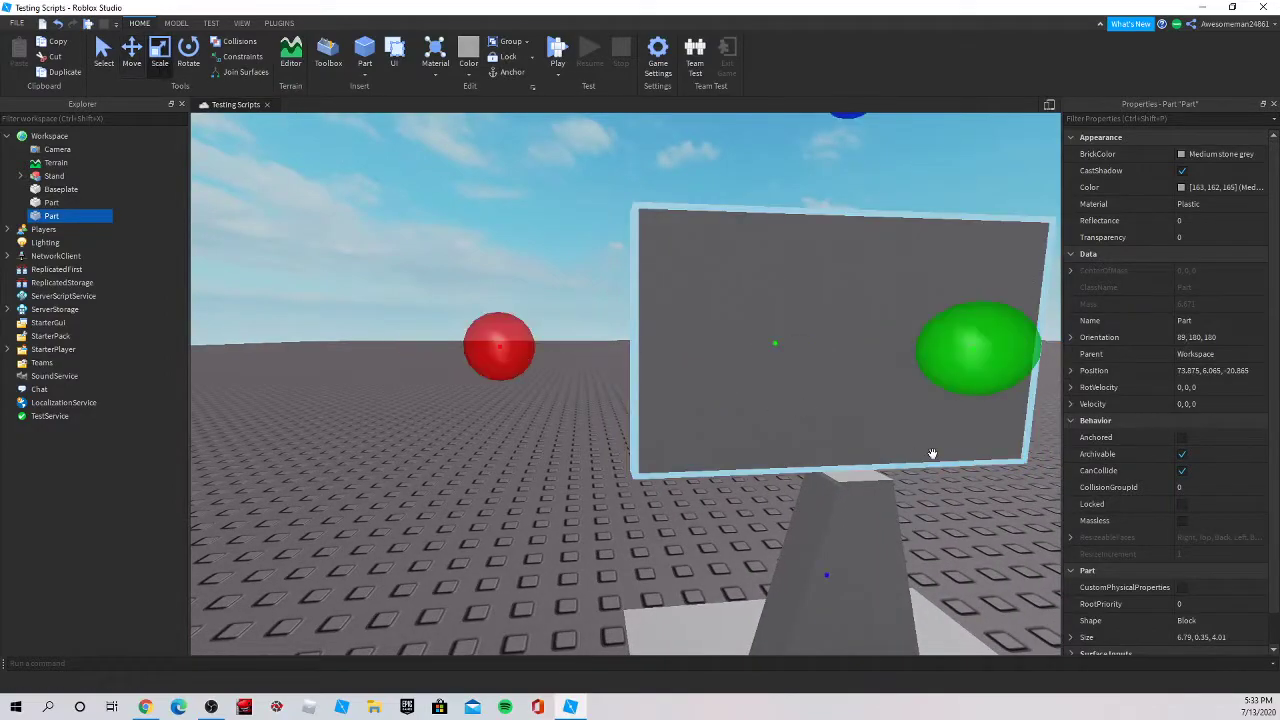
right_drag(931, 451, 931, 451)
drag(654, 278, 677, 320)
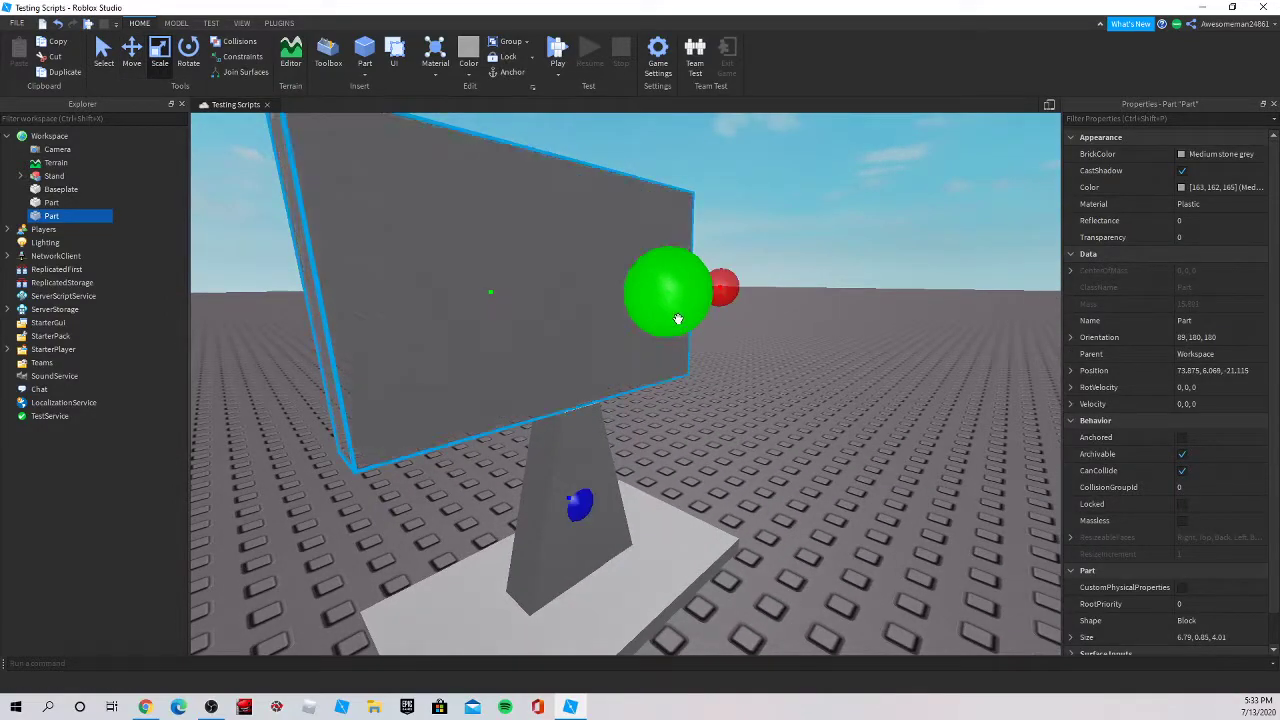
right_drag(808, 437, 688, 442)
click(638, 414)
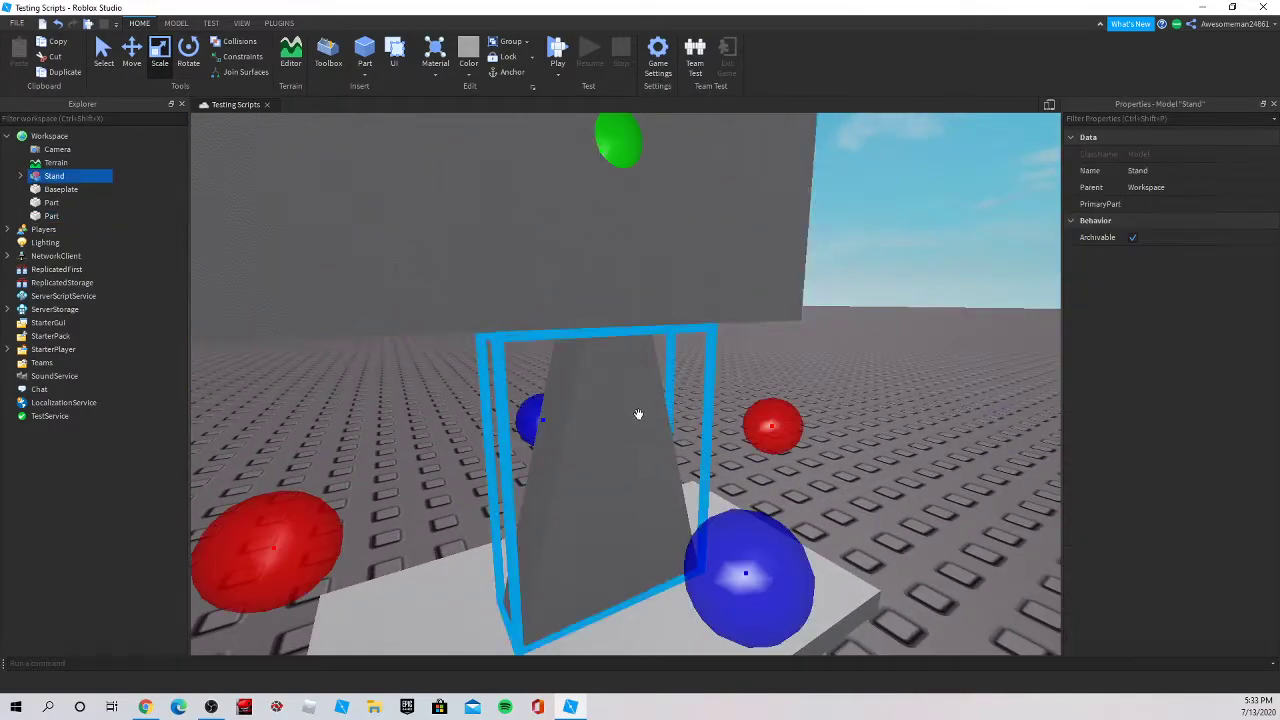
click(988, 486)
right_drag(818, 462, 818, 466)
key(ctrl+z)
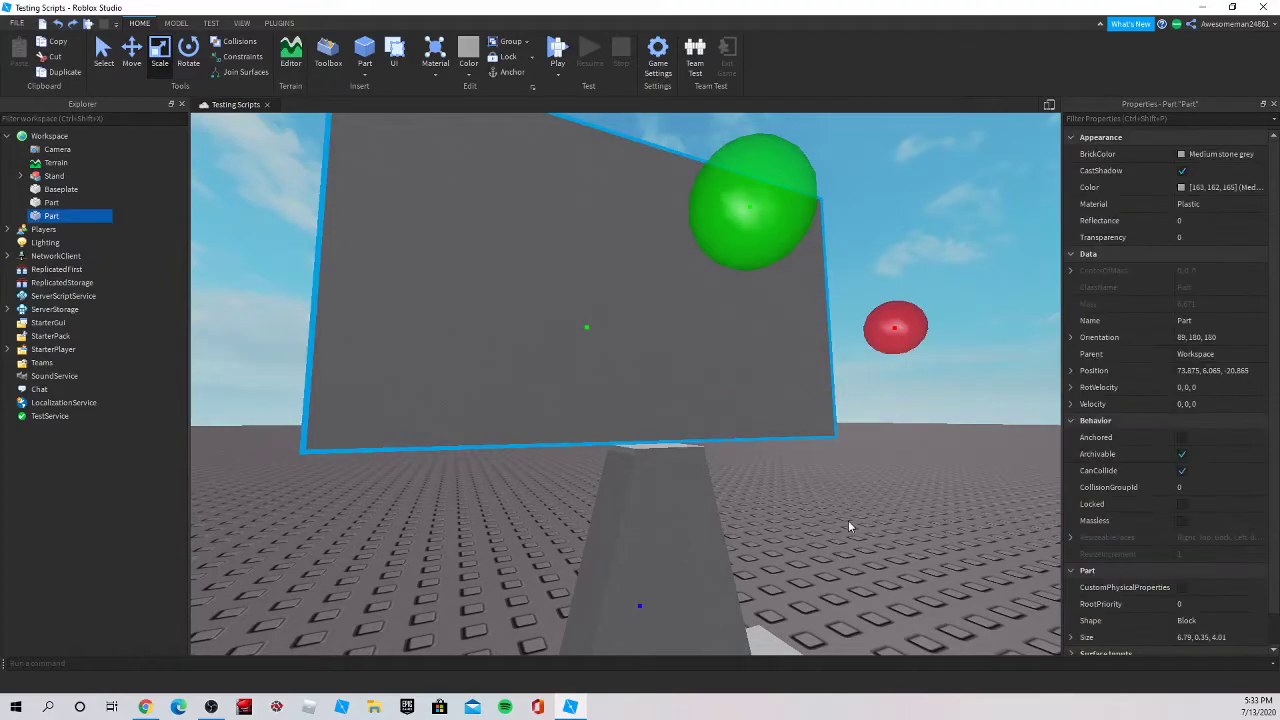
right_drag(848, 525, 848, 525)
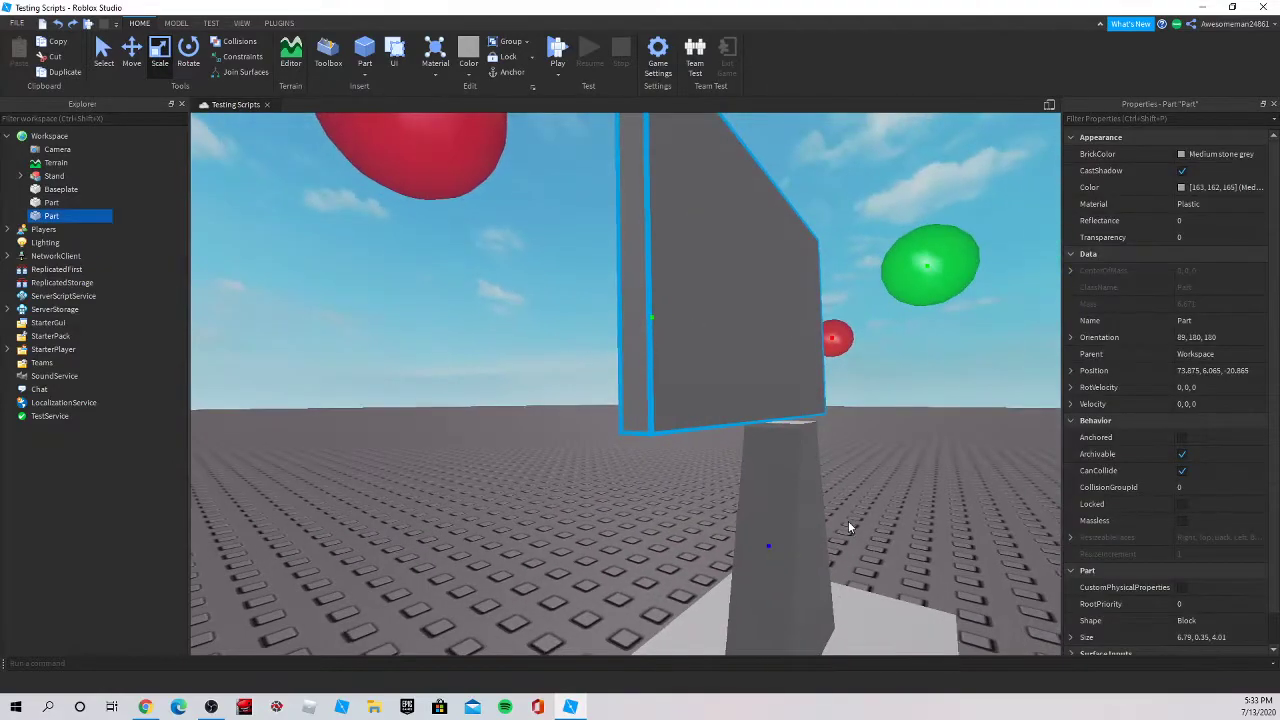
Step: Reduce the depth of the center block and both wedges inside the Stand model, with the wedges at about 0.74 studs
alt+click(807, 472)
drag(987, 574, 980, 574)
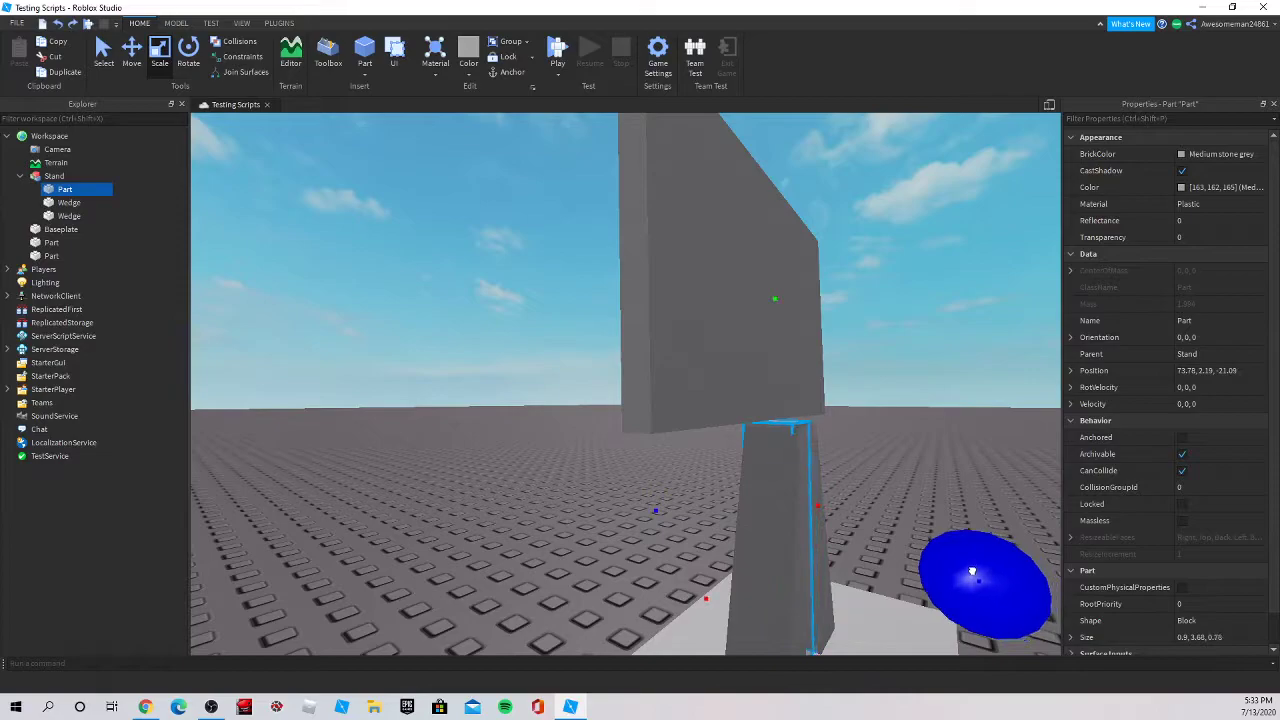
click(791, 509)
right_drag(791, 509, 805, 511)
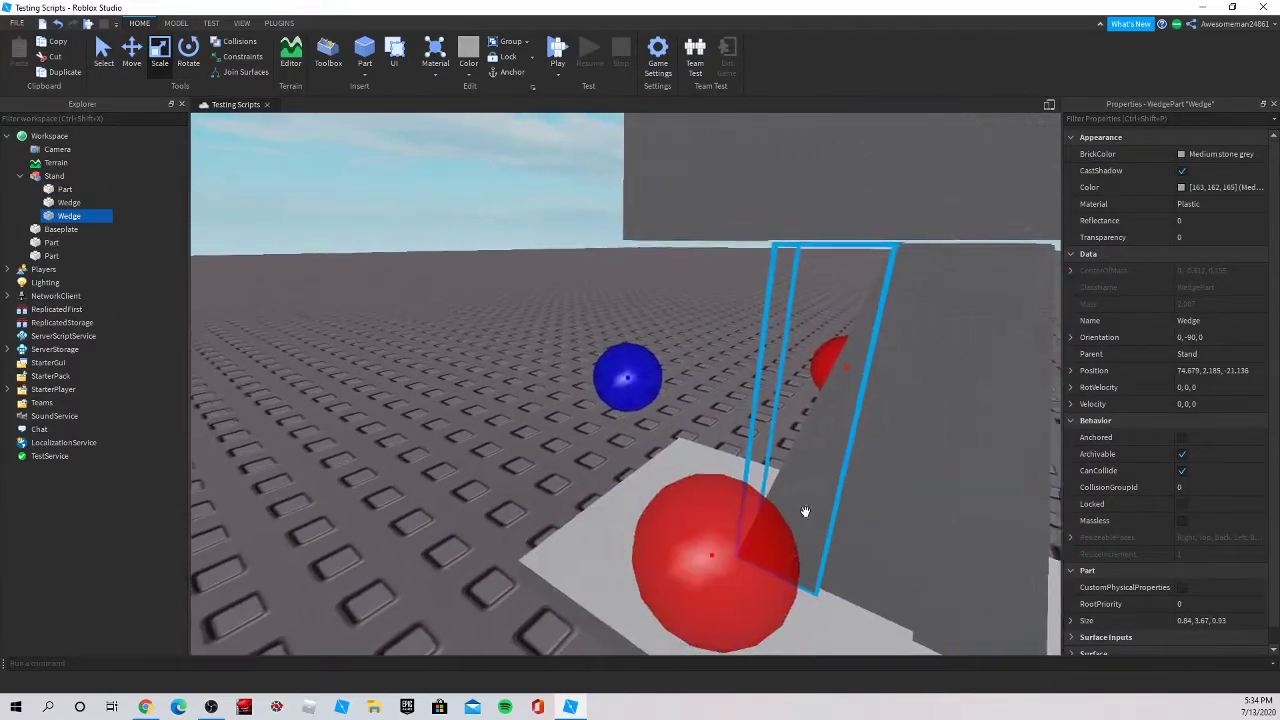
mouse_move(764, 562)
mouse_down()
mouse_move(780, 556)
mouse_move(775, 565)
mouse_up()
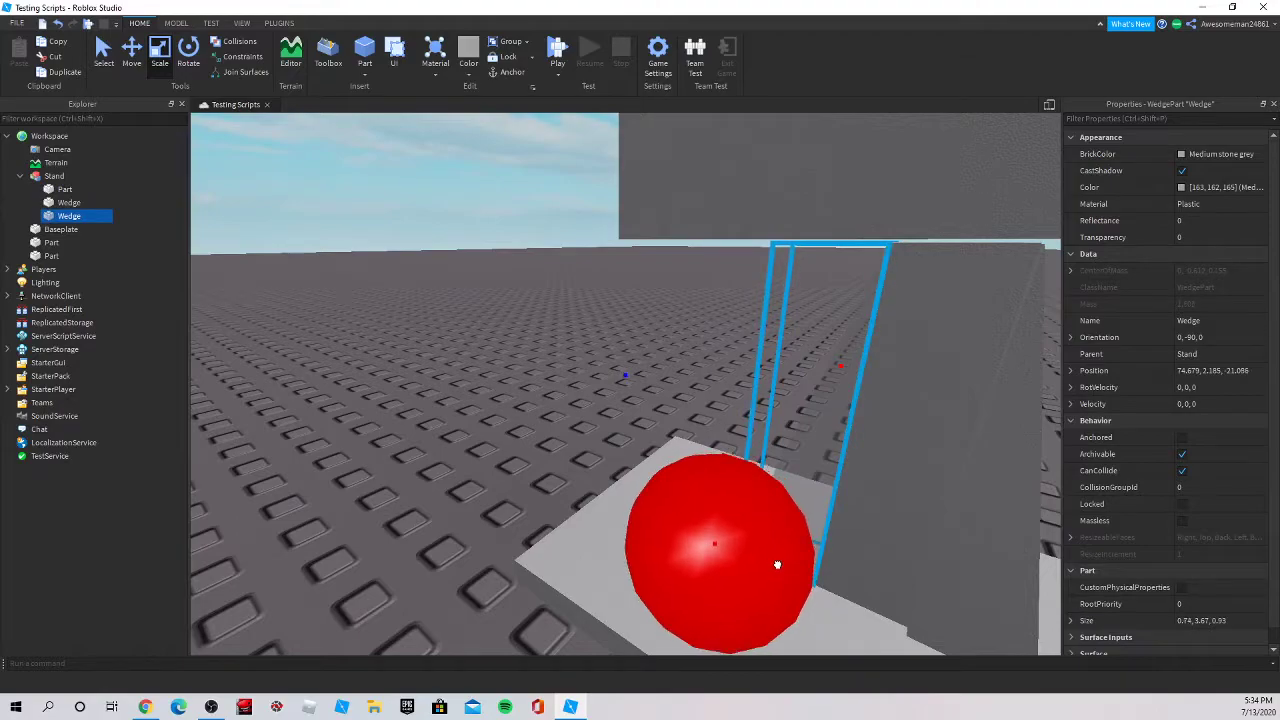
right_drag(794, 528, 772, 527)
click(769, 520)
drag(634, 523, 629, 515)
Step: Align the upright panel over the center of the stand, at about 73.785, 6.025, -21.005
click(778, 410)
right_drag(779, 413, 792, 423)
scroll(793, 424, down, 3)
click(793, 424)
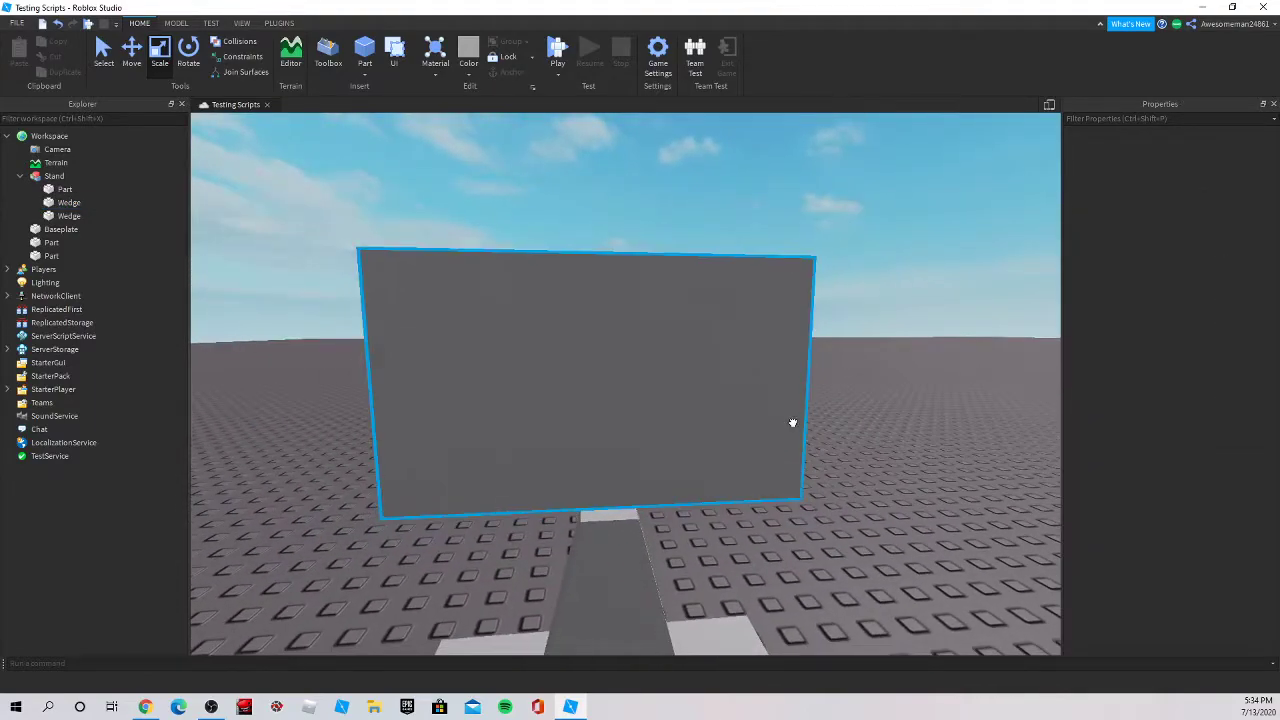
click(134, 60)
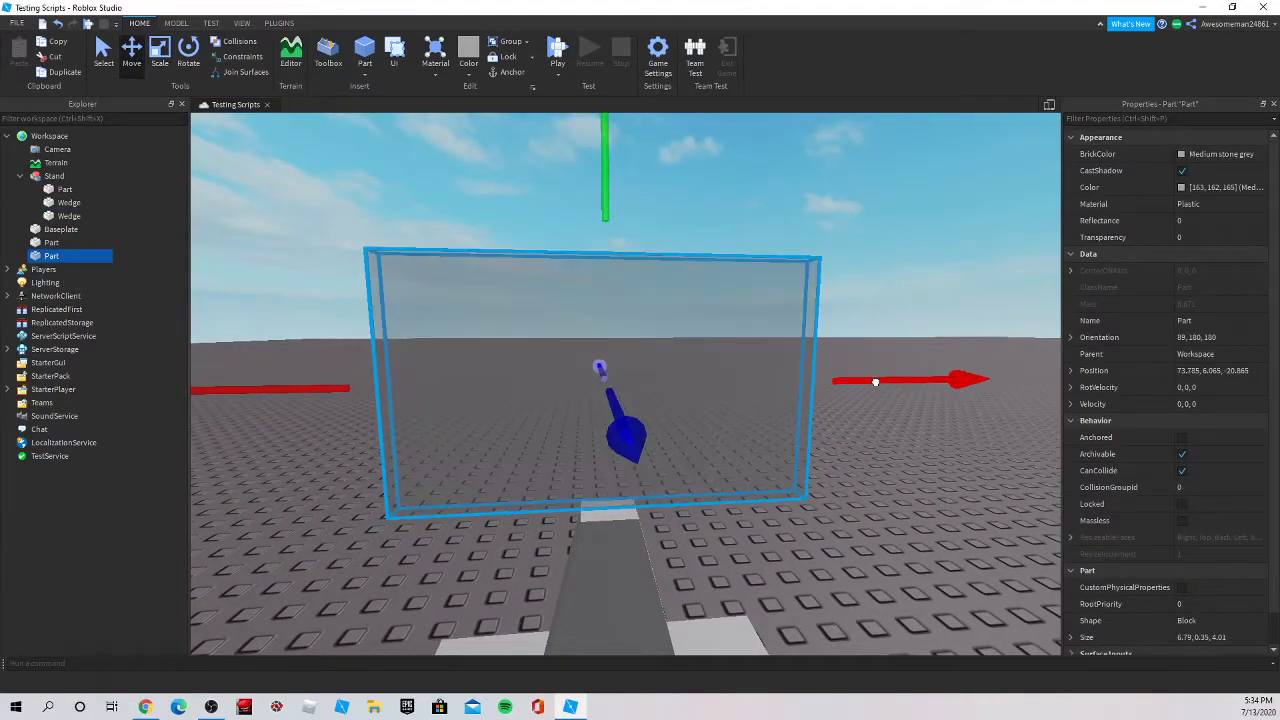
drag(631, 438, 597, 212)
key(a)
right_drag(800, 260, 800, 260)
drag(542, 326, 534, 334)
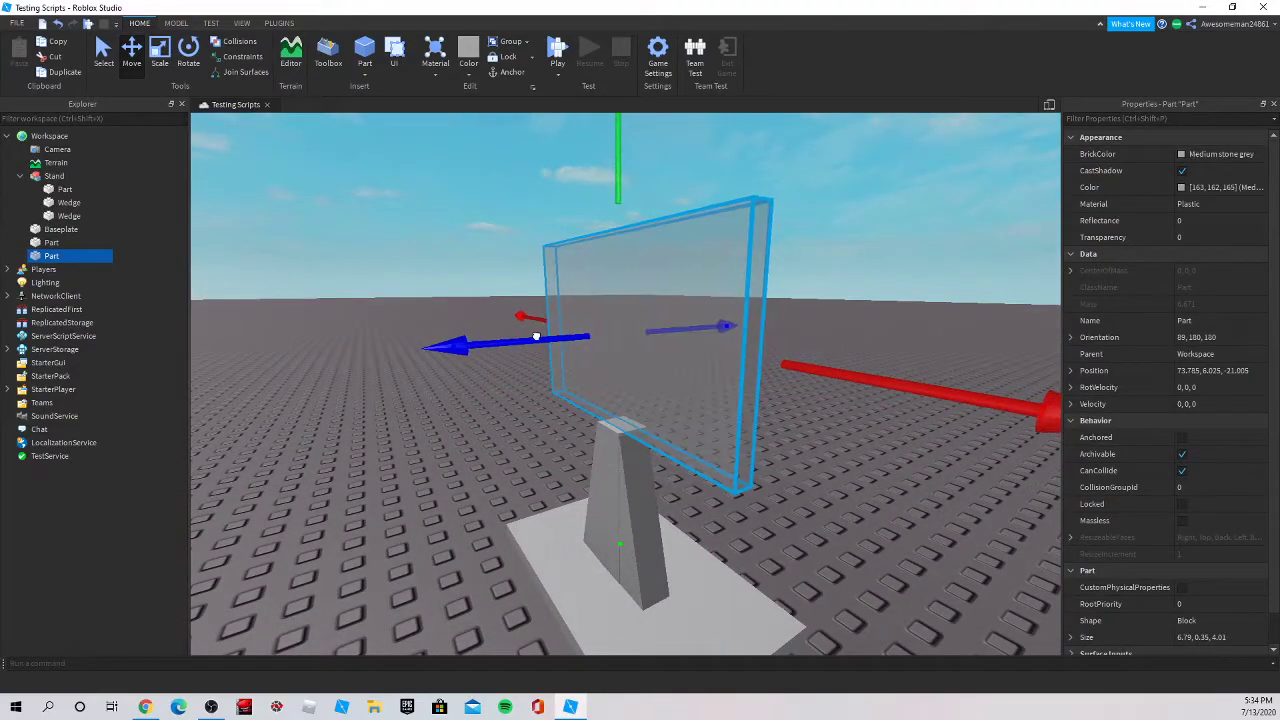
key(d)
right_drag(807, 498, 807, 498)
Step: Shift the upright panel along its depth axis to a Z position of about -21.165
click(593, 478)
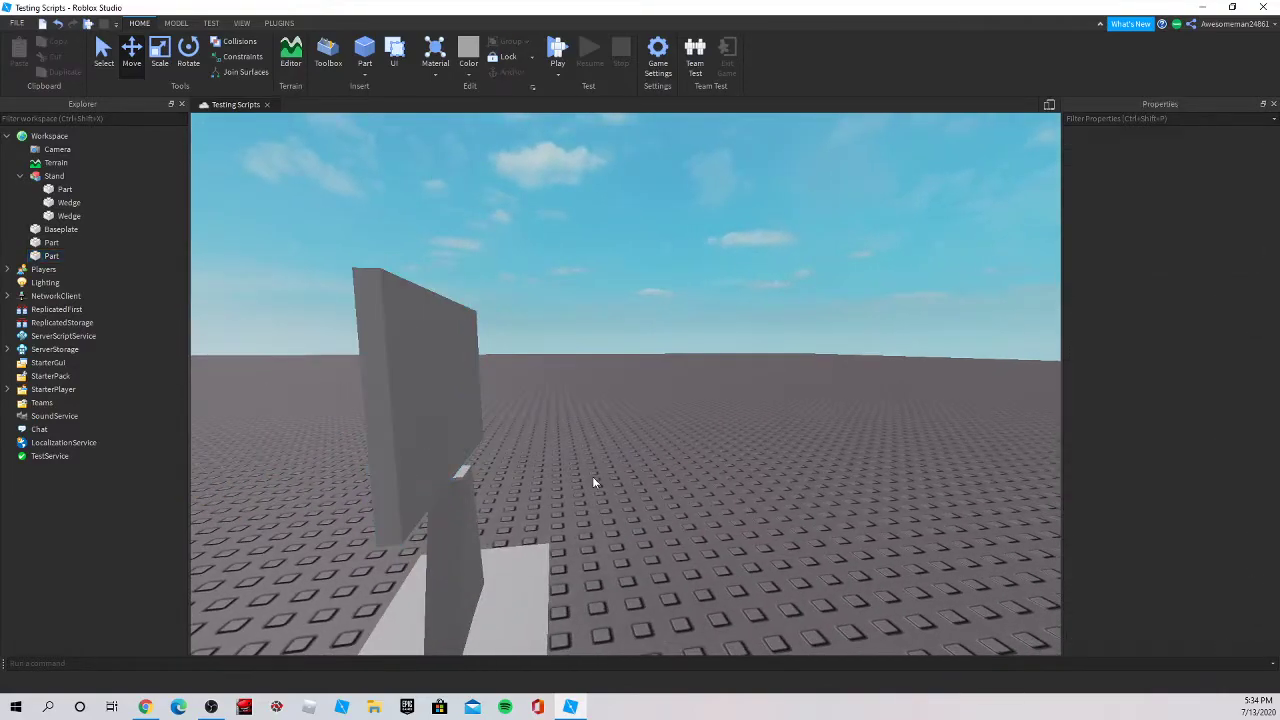
click(437, 414)
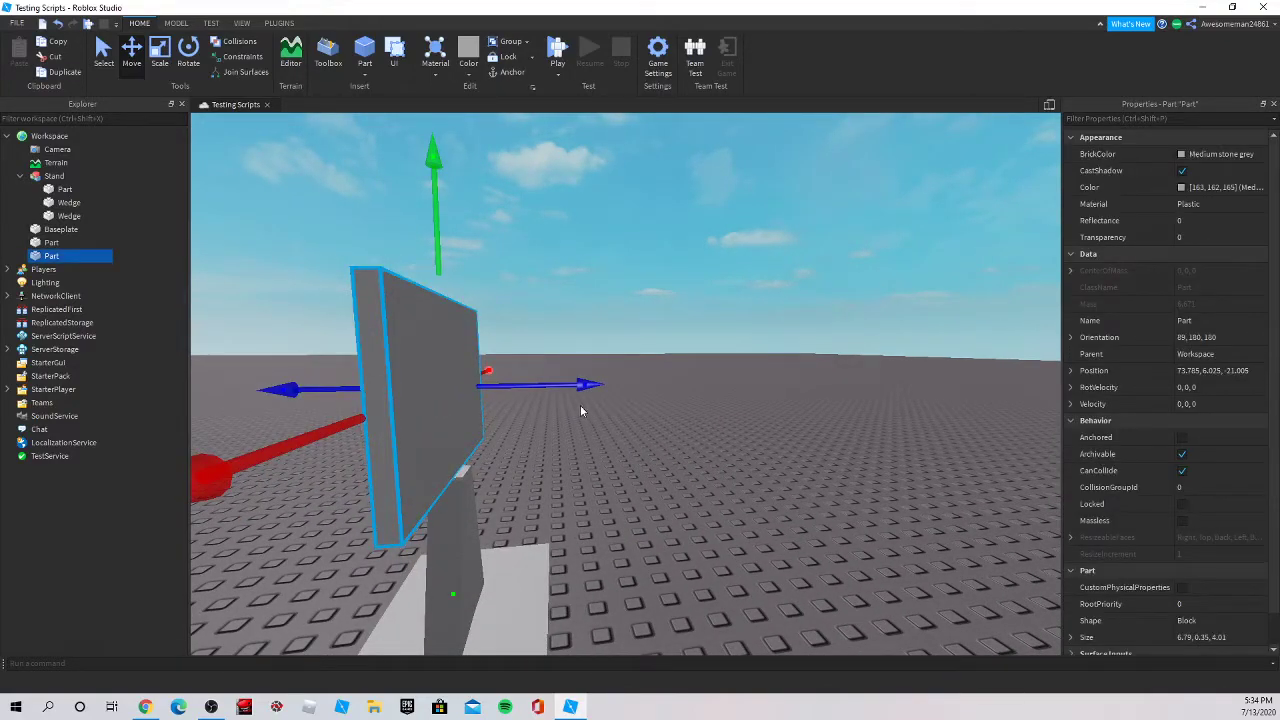
drag(566, 386, 575, 384)
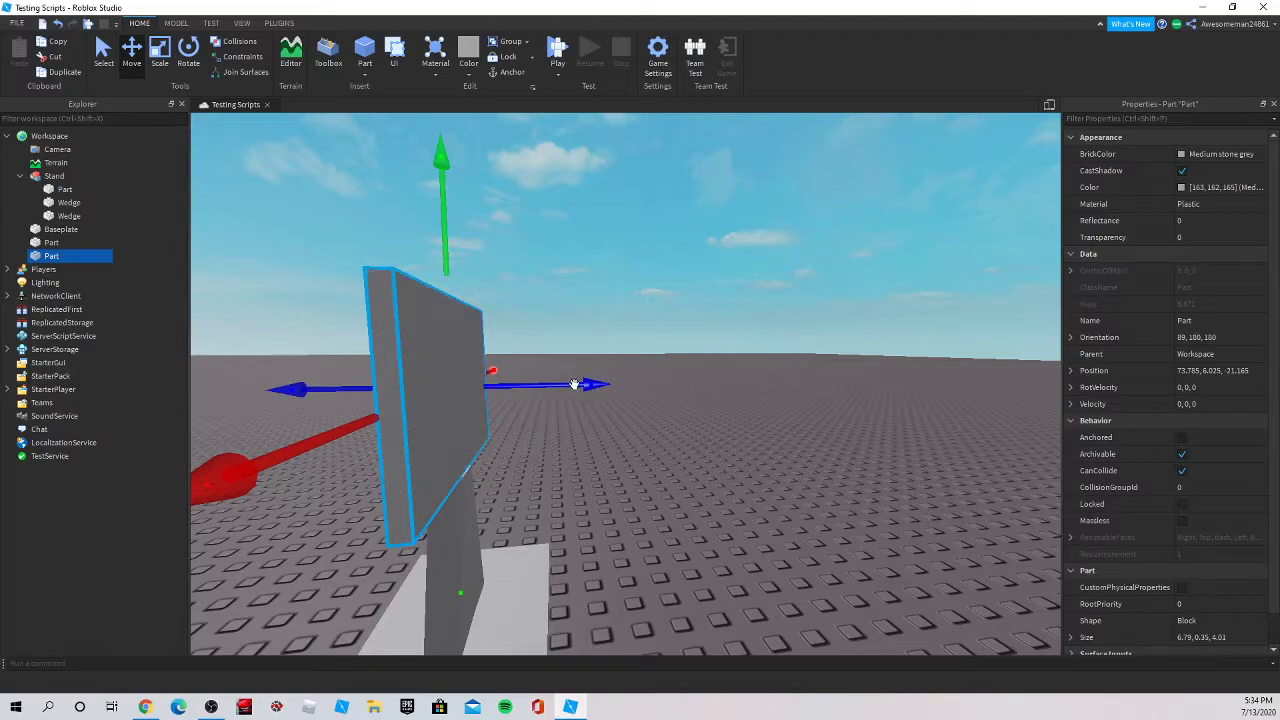
Step: Duplicate the upright panel and turn the copy into a 0.05-stud-thick sheet in front of it
key(ctrl+d)
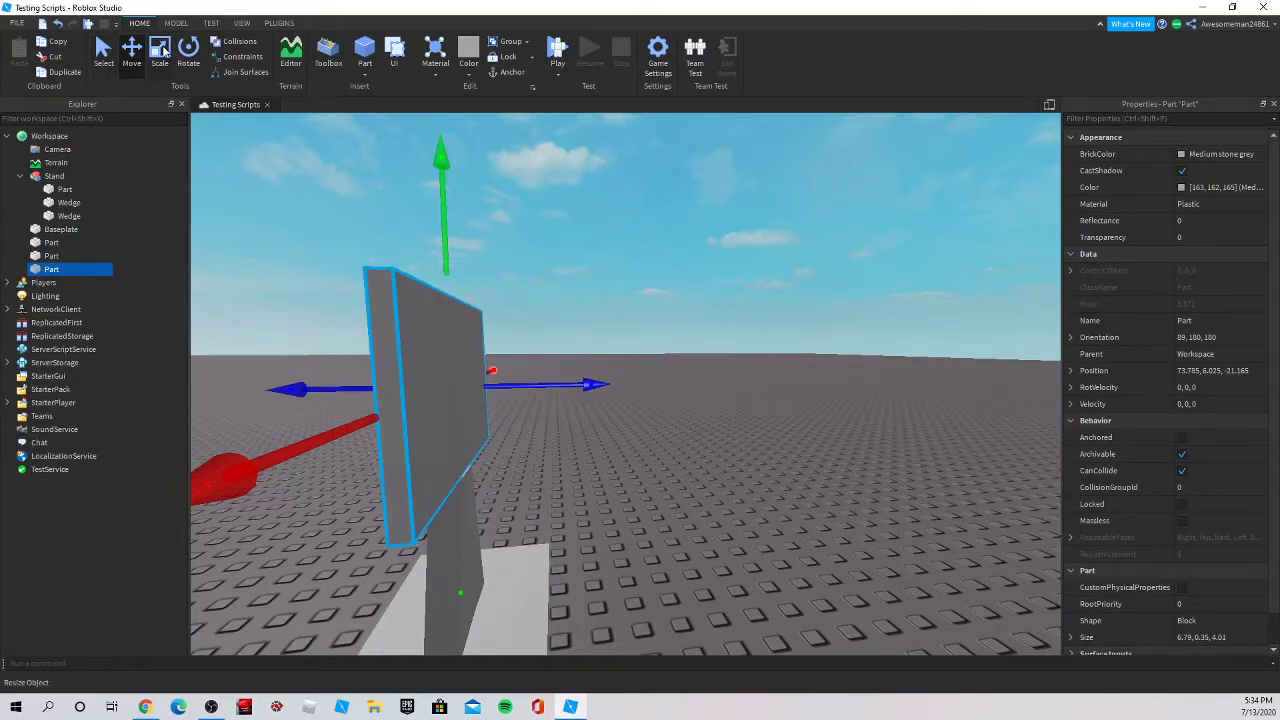
click(161, 50)
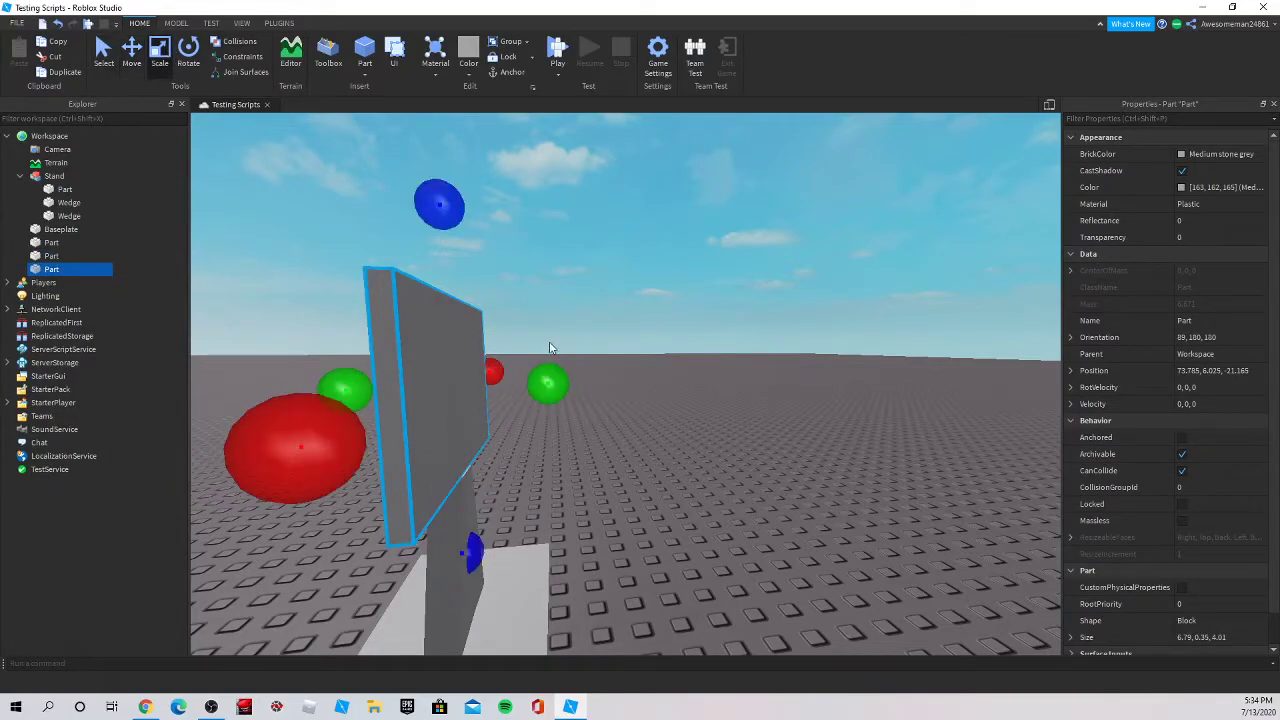
click(131, 55)
drag(552, 374, 503, 457)
Step: Fit the thin sheet against the panel's face, at about 73.785, 6.042, -20.965
right_drag(503, 457, 503, 457)
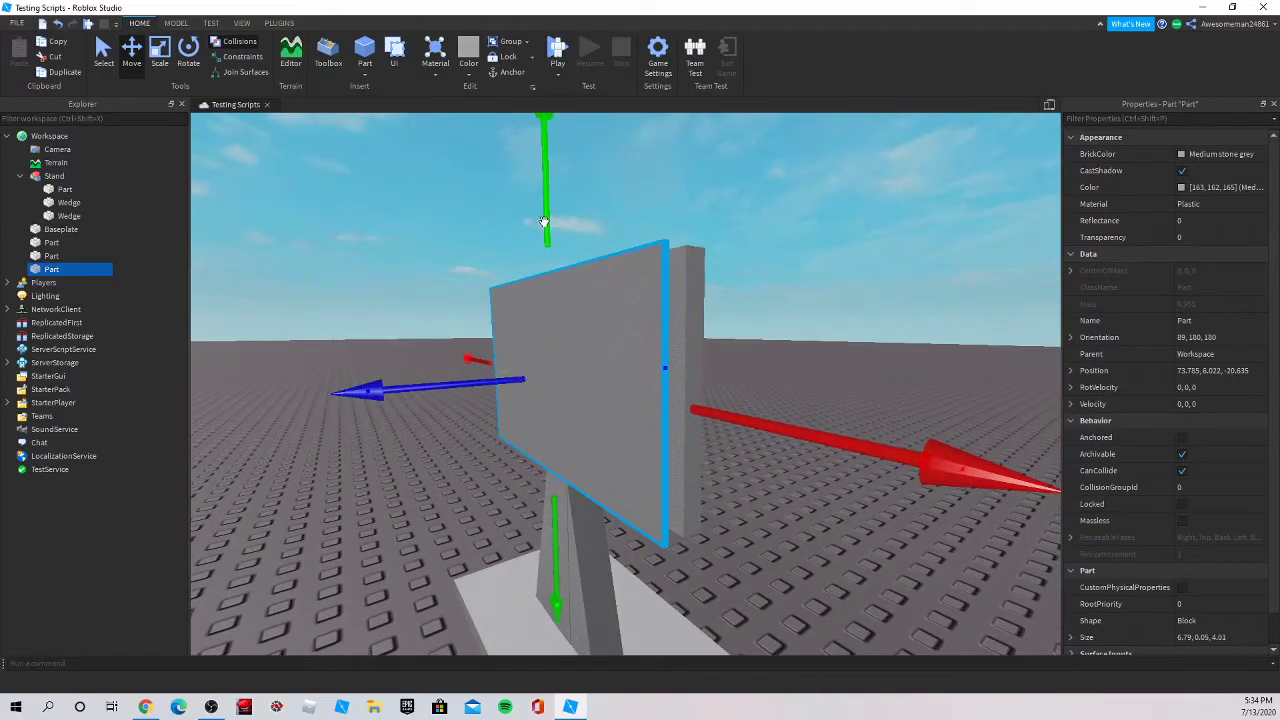
drag(544, 221, 546, 221)
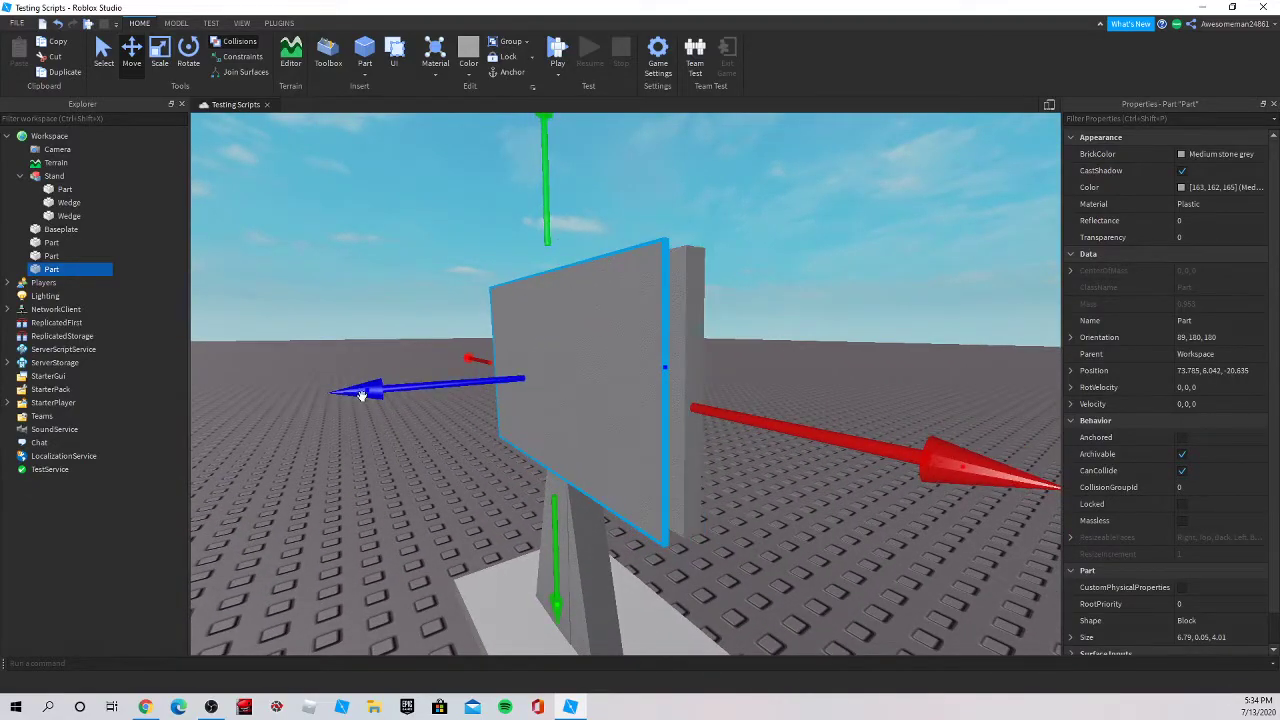
drag(374, 391, 400, 391)
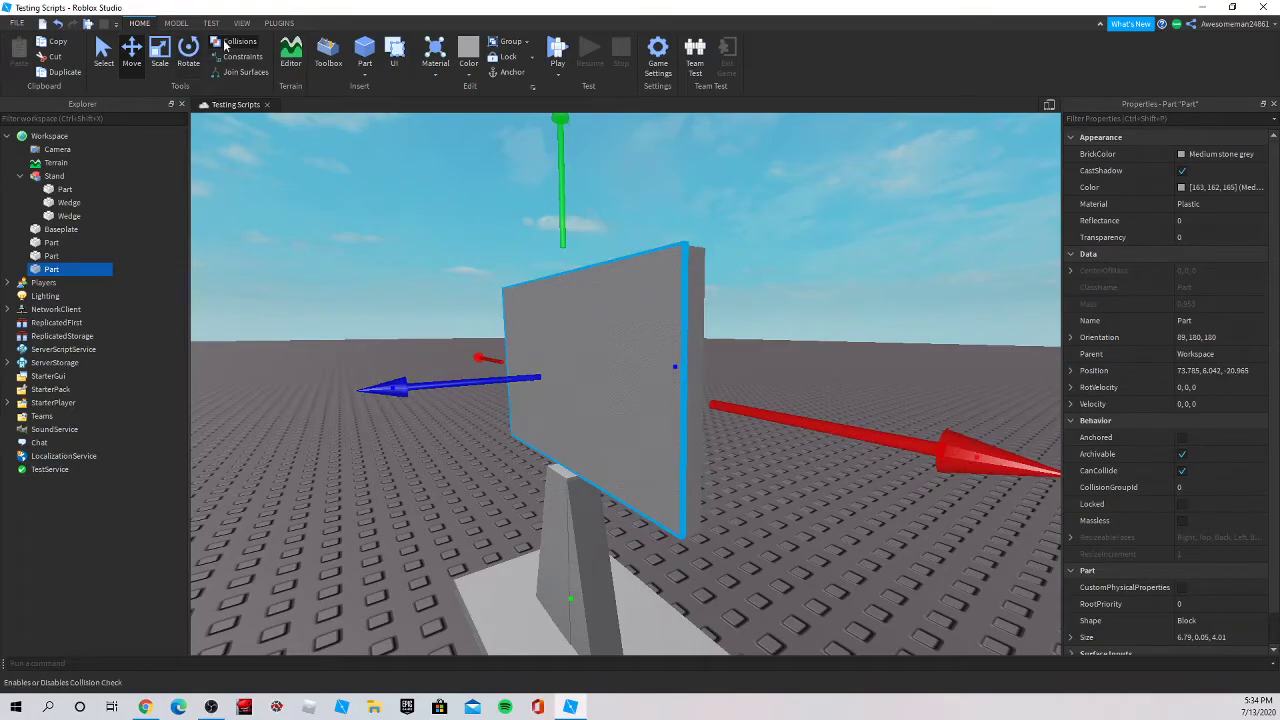
right_drag(687, 214, 743, 309)
click(742, 308)
Step: Examine the assembled base, stand, panel and thin front sheet from several sides
key(w)
key(a)
key(d)
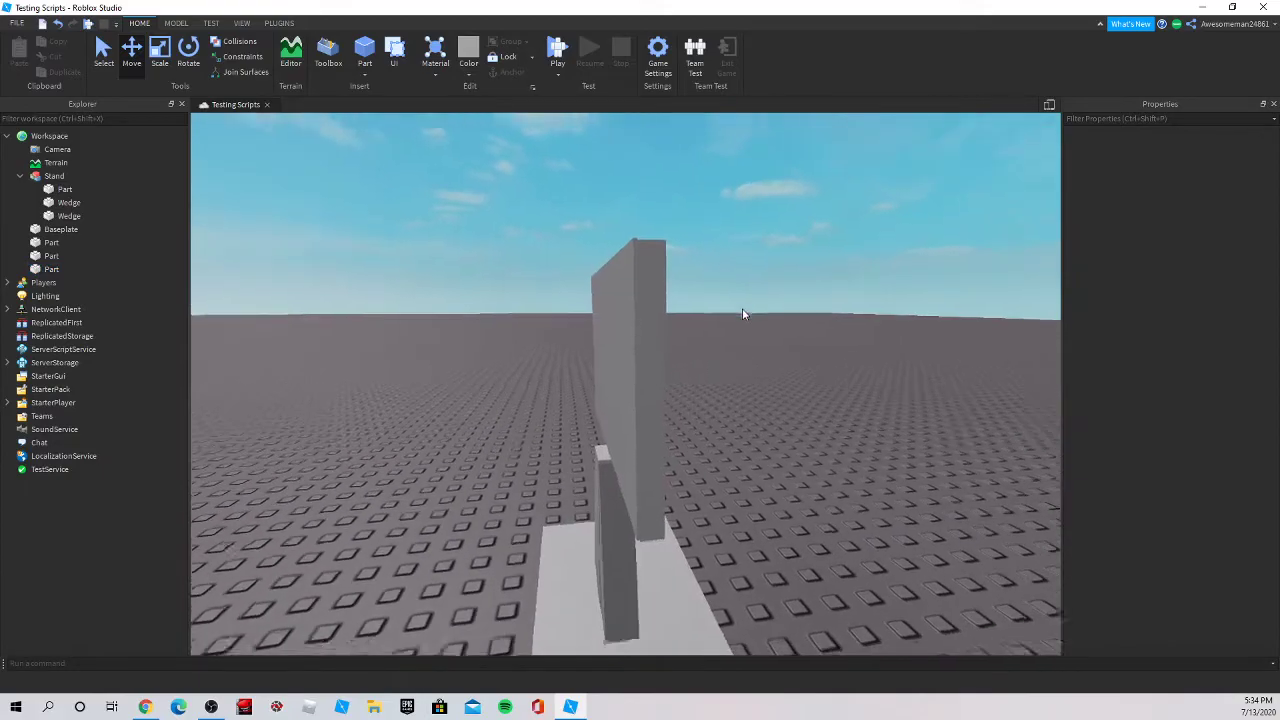
key(a)
key(d)
key(a)
right_drag(842, 336, 842, 336)
key(d)
key(w)
key(d)
key(a)
key(a)
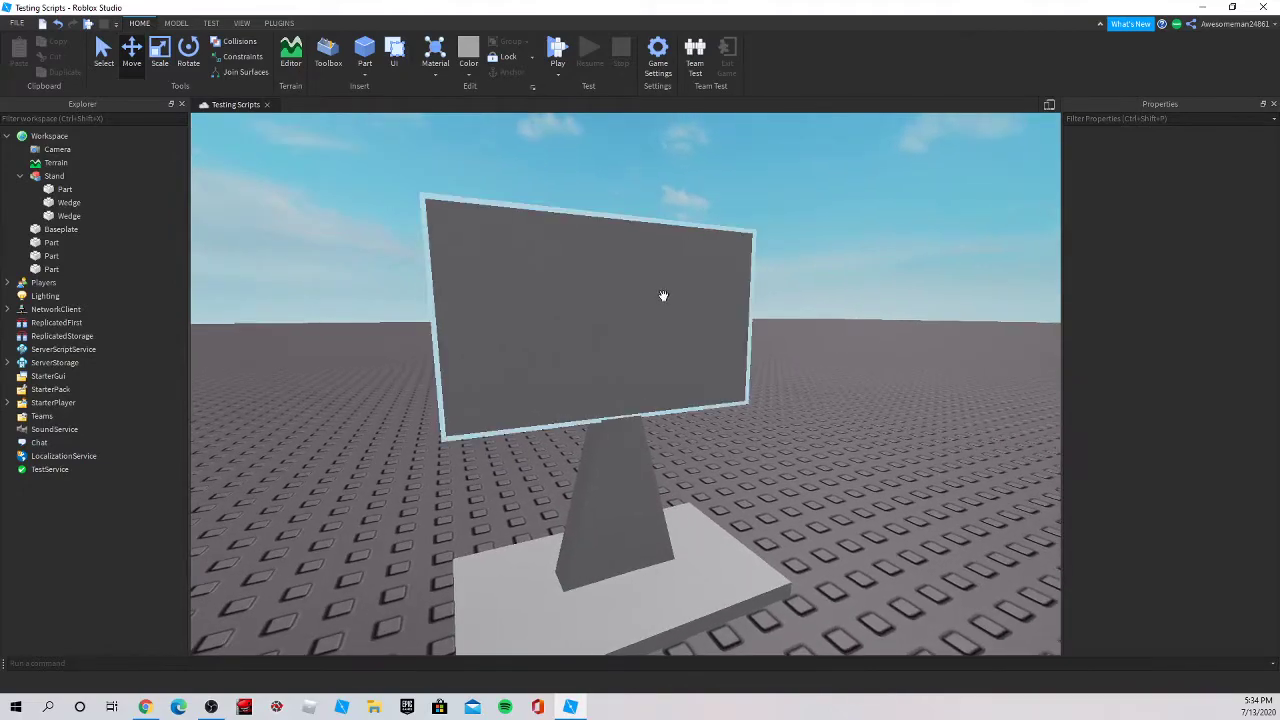
right_drag(483, 225, 483, 225)
key(a)
scroll(483, 224, down, 5)
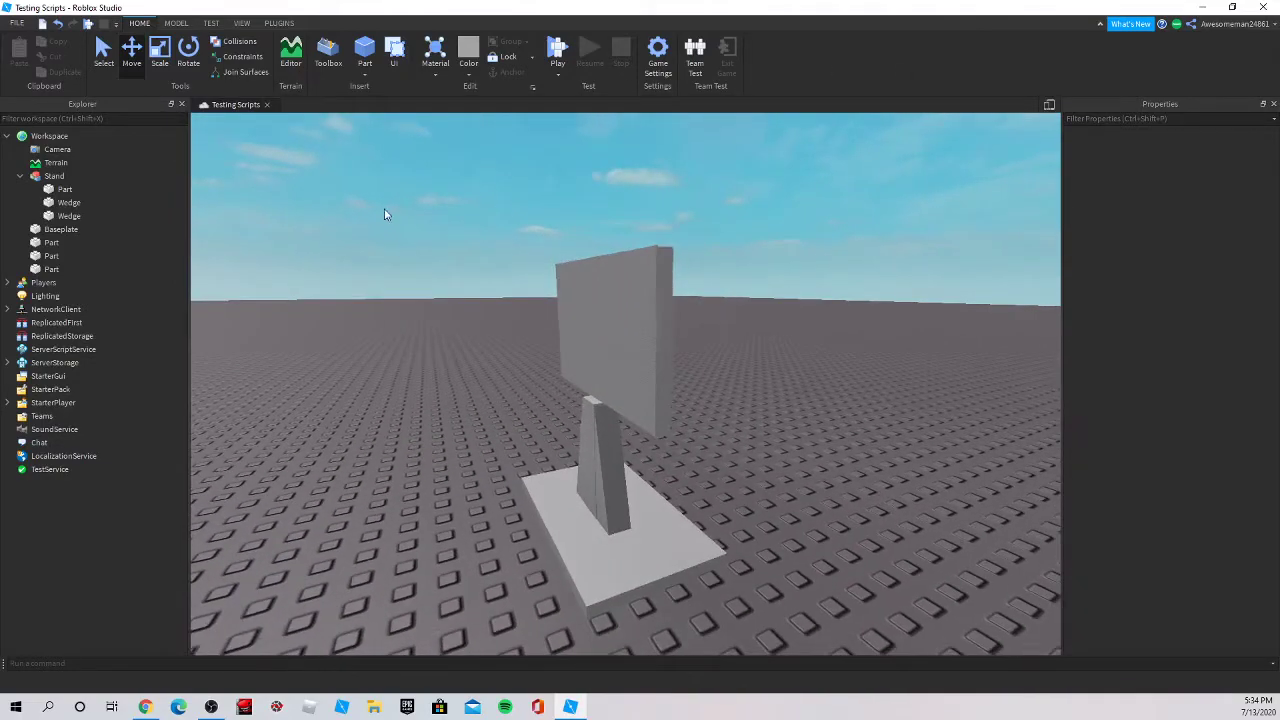
Step: Group the base slab, stand, upright panel and thin front sheet into one model named computer
drag(380, 300, 855, 598)
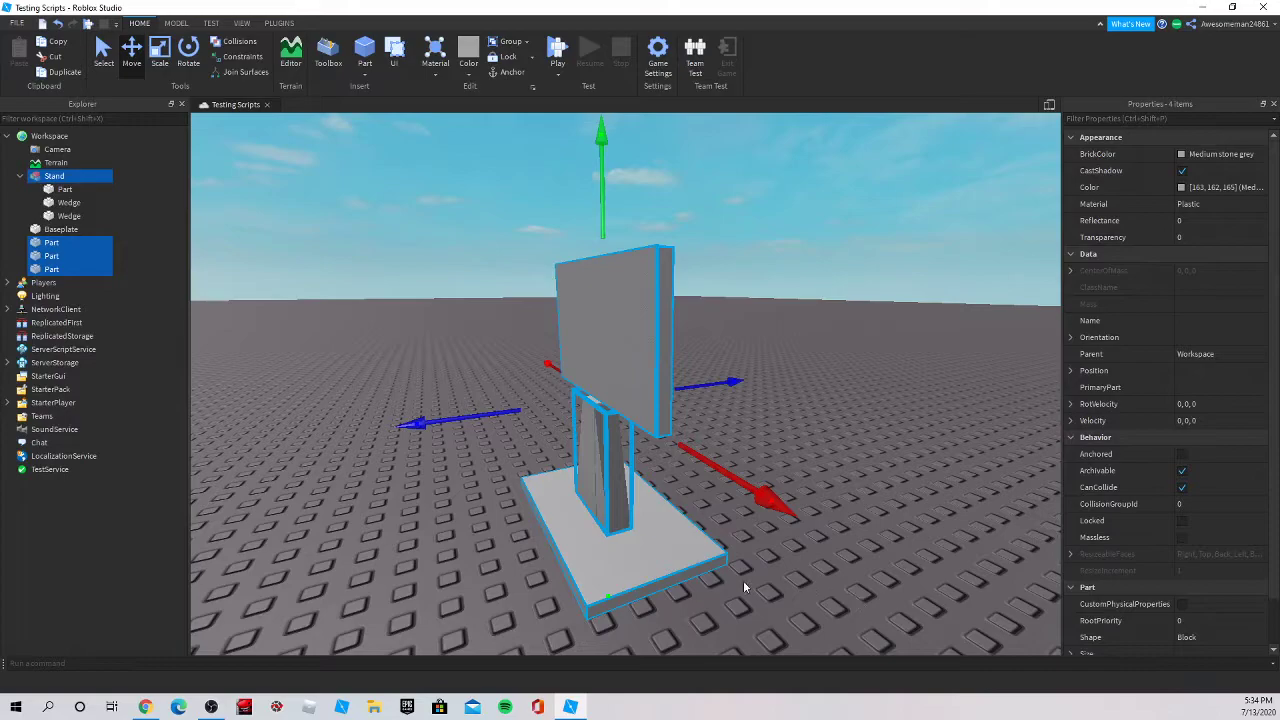
right_drag(829, 292, 830, 294)
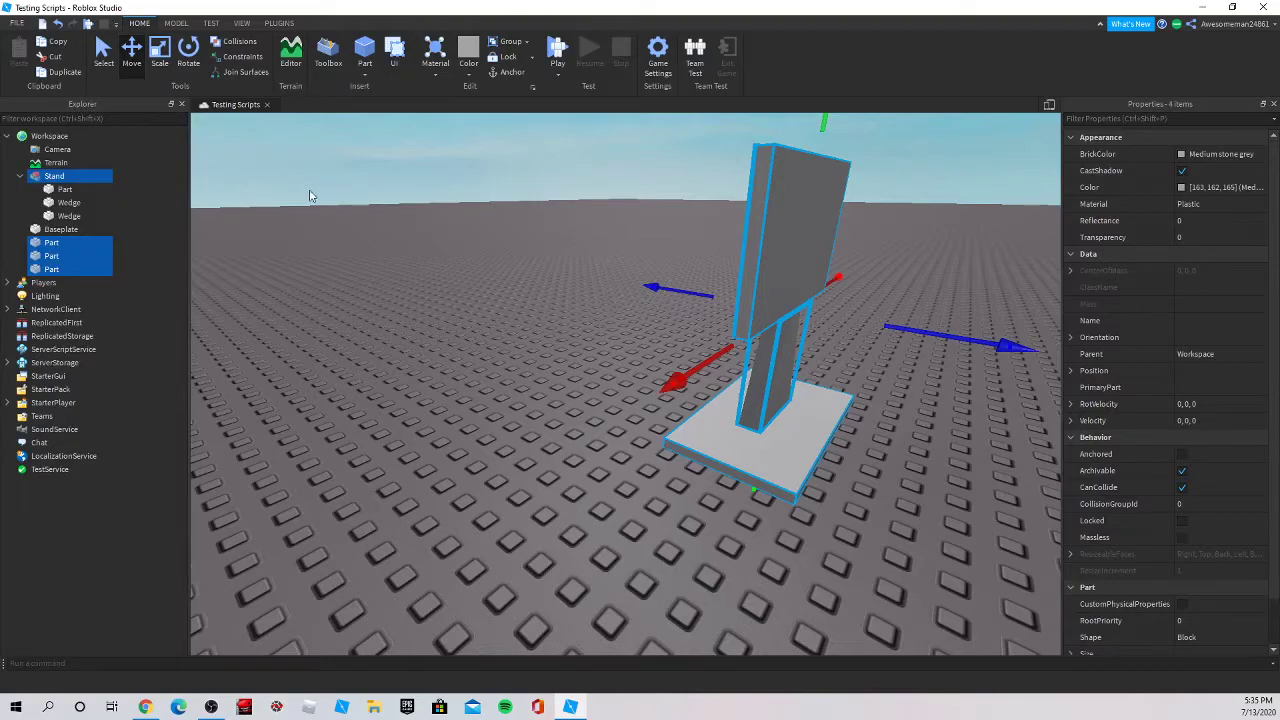
key(ctrl+g)
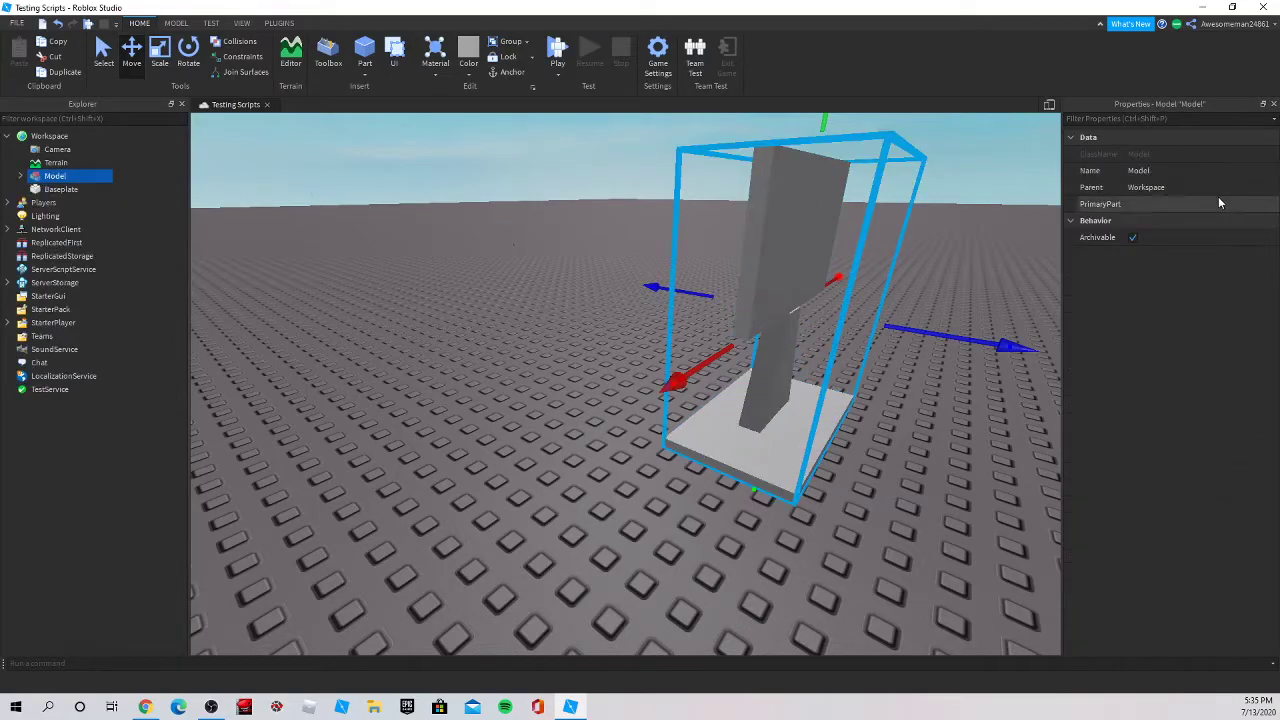
click(1233, 172)
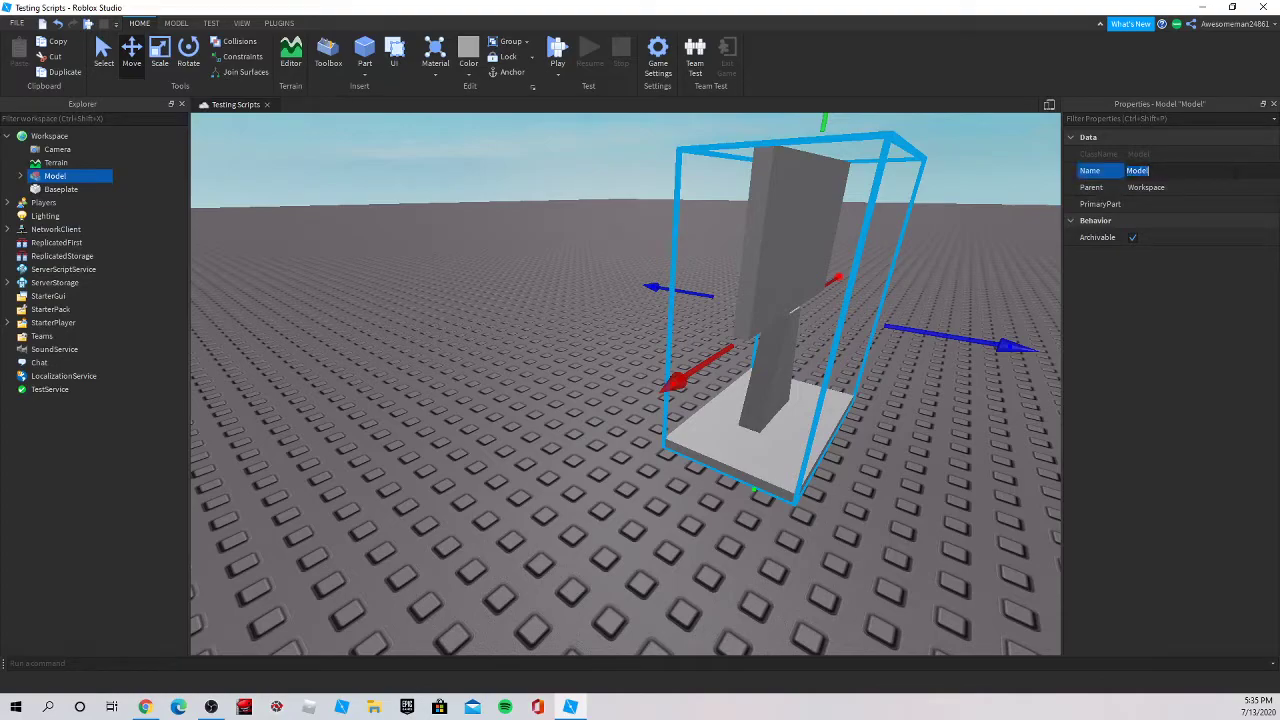
text(C)
key(Return)
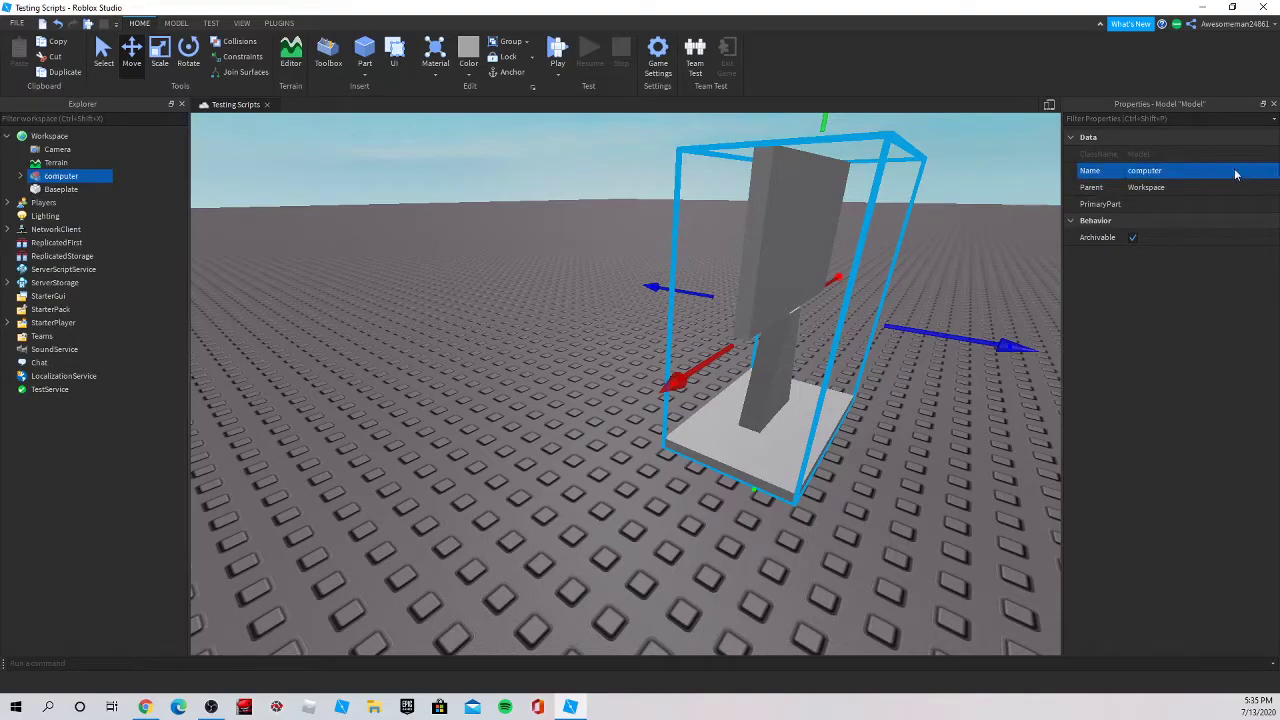
click(993, 252)
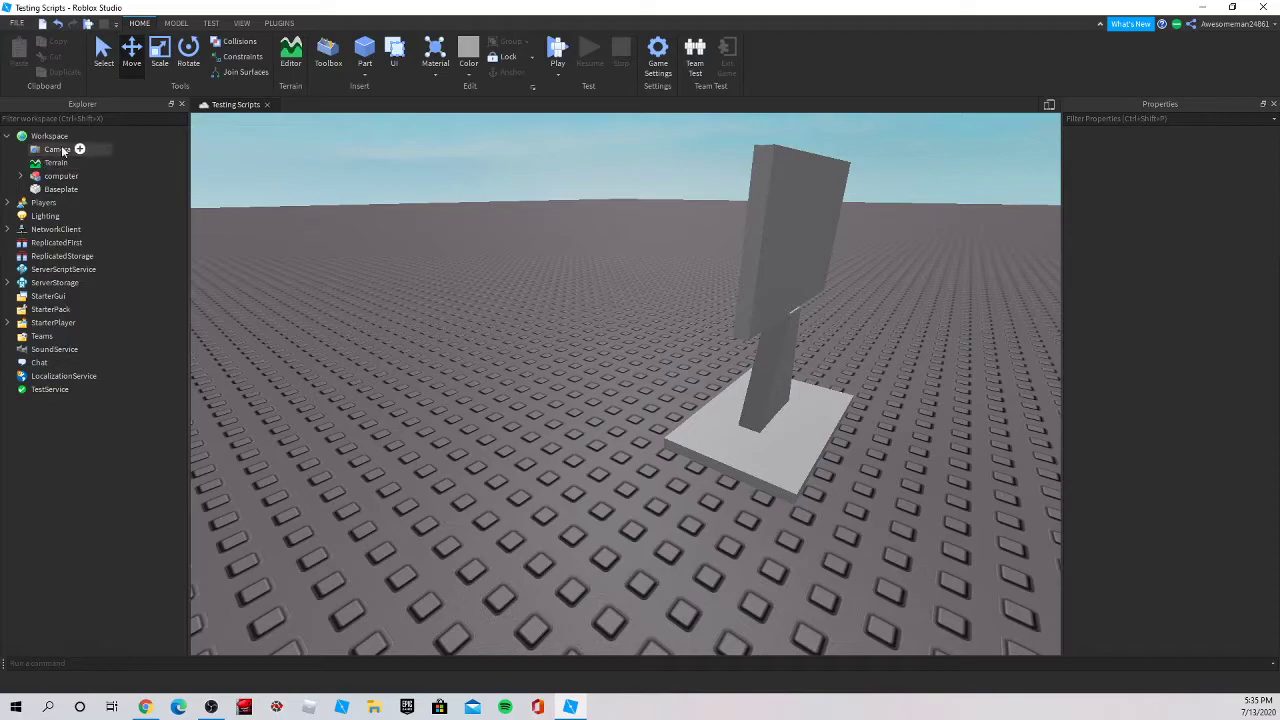
Step: Export the computer model to the Desktop as an Object Model (.obj) file
right_click(72, 176)
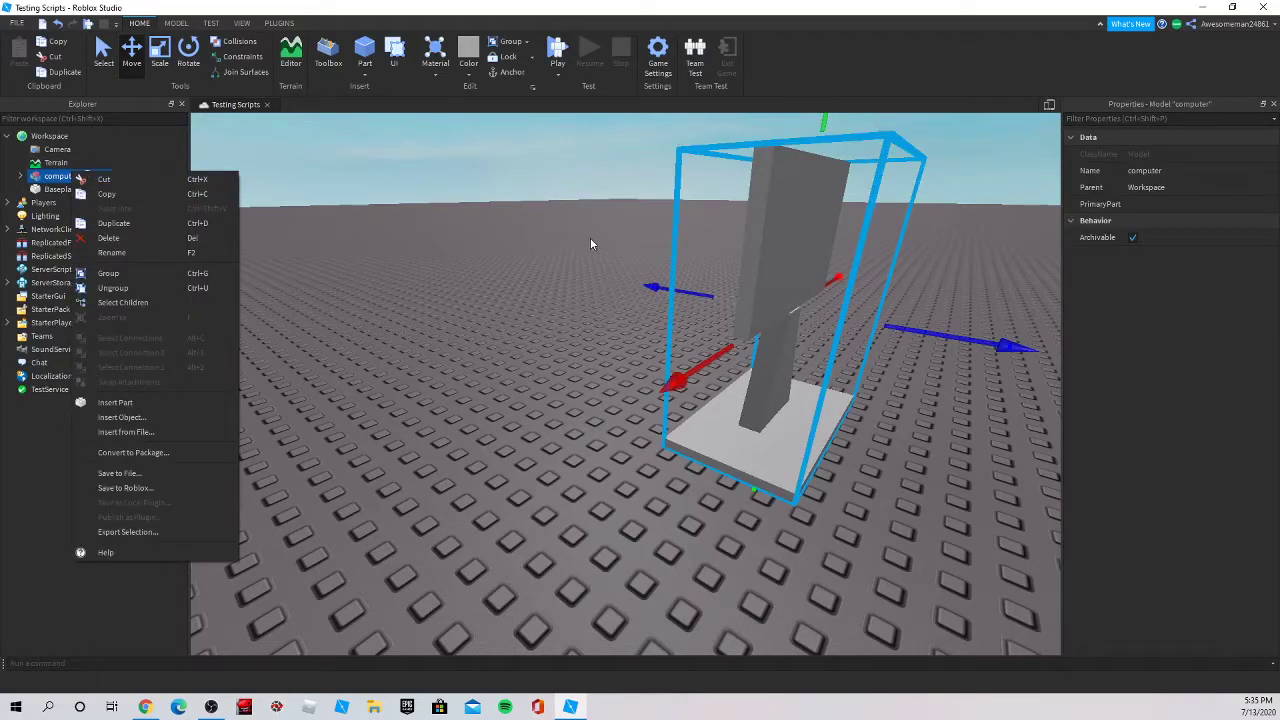
click(128, 527)
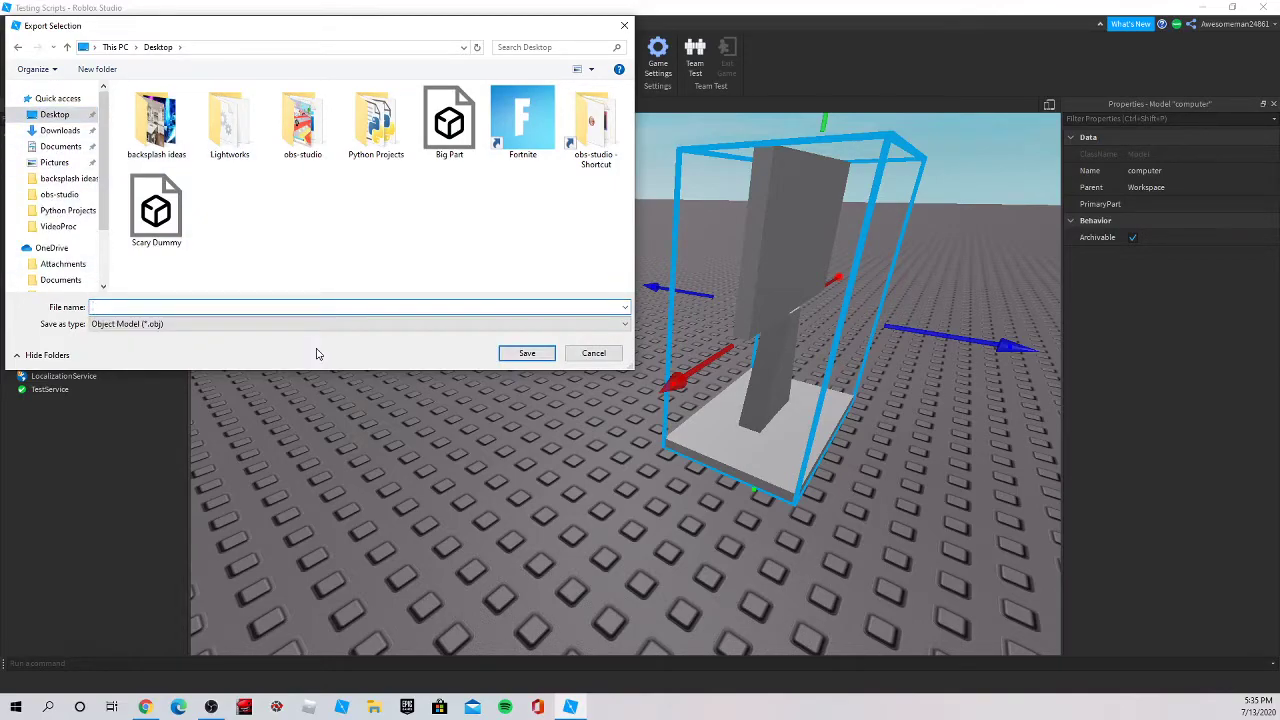
key(Return)
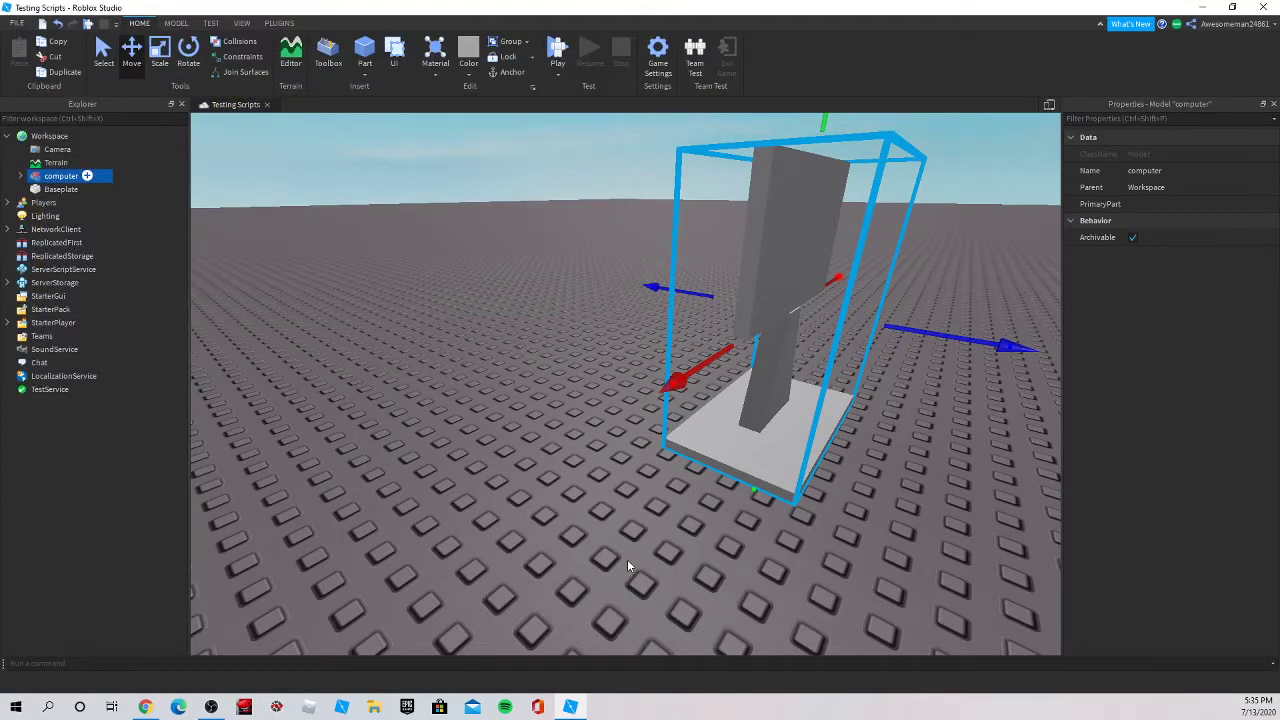
click(662, 518)
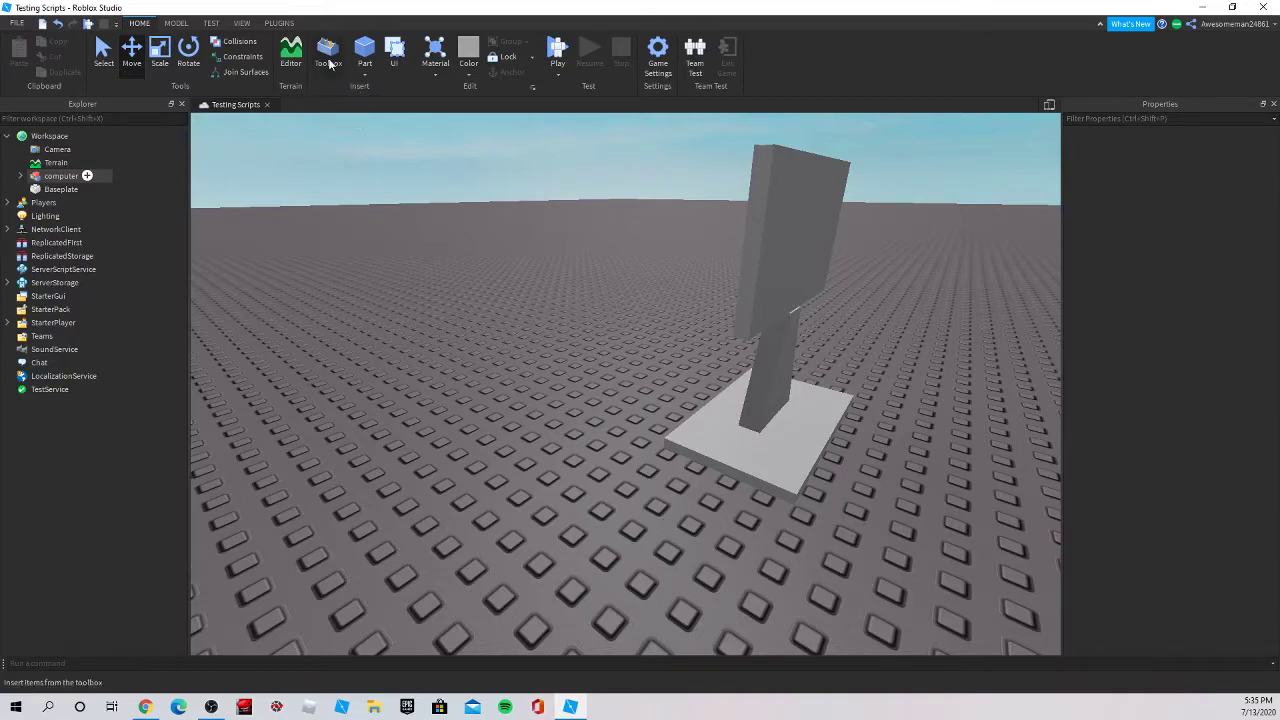
Step: Show the installed plugin tools and select the whole computer model in the scene
click(279, 23)
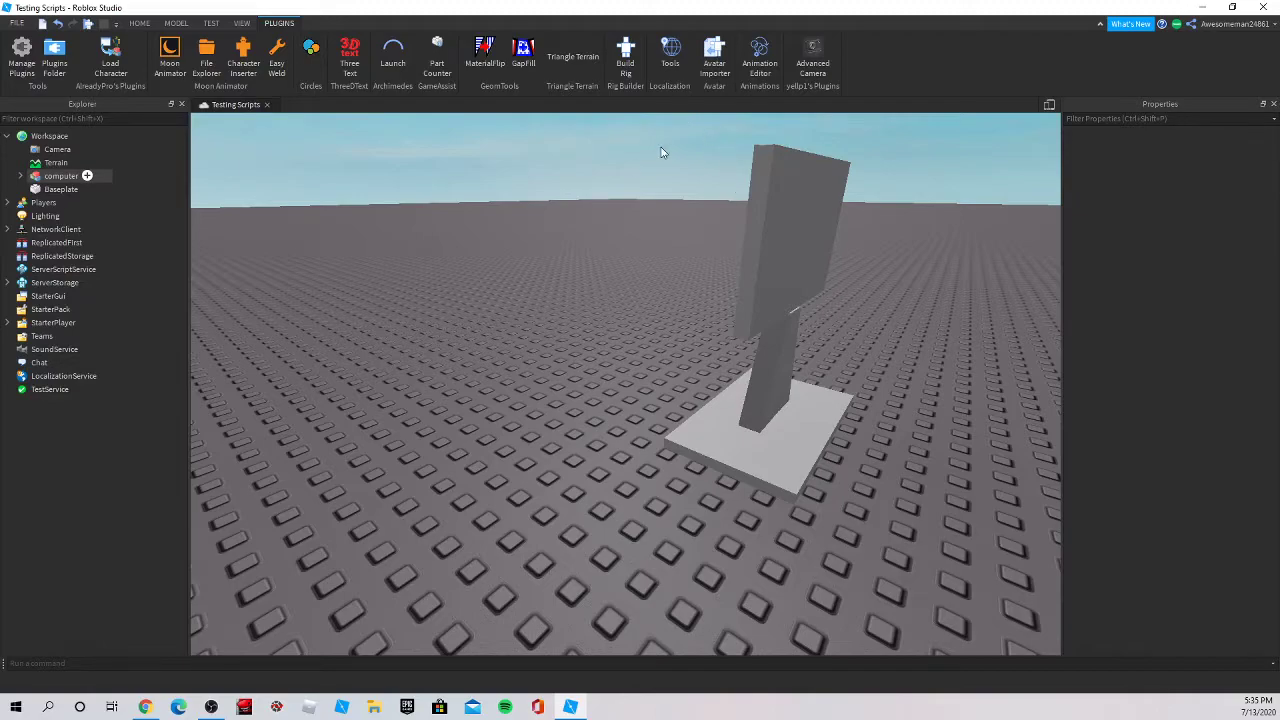
drag(602, 146, 946, 487)
key(w)
right_drag(946, 487, 946, 490)
key(d)
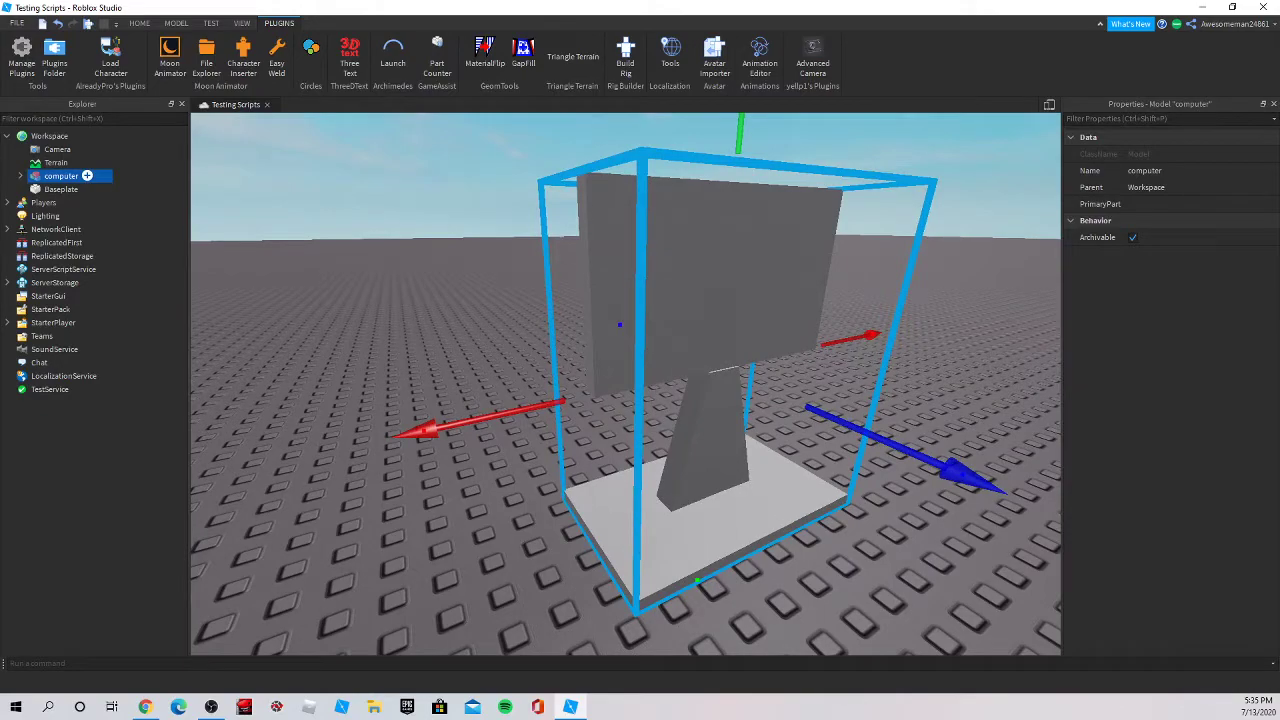